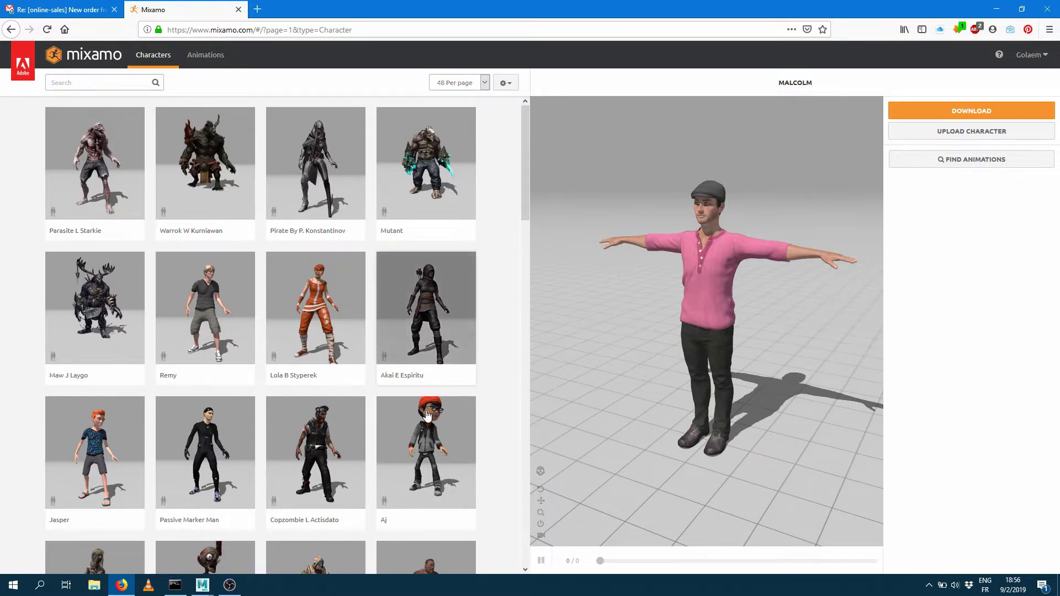
# Step: Download the Malcolm character in FBX(.fbx) format with the T-pose
pyautogui.scroll(-9, 428, 420)
pyautogui.scroll(-6, 428, 421)
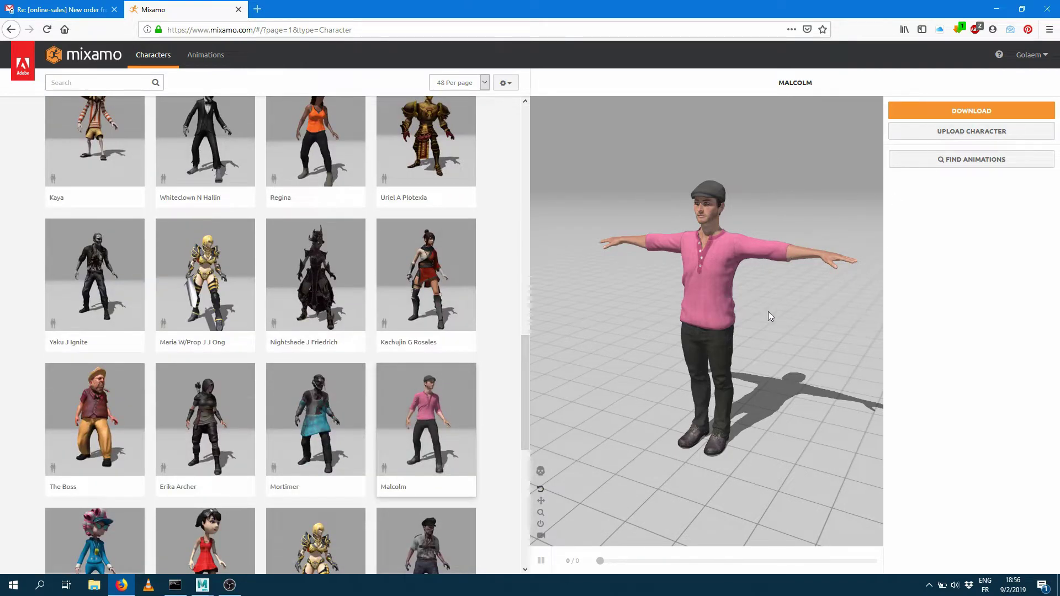
pyautogui.click(955, 111)
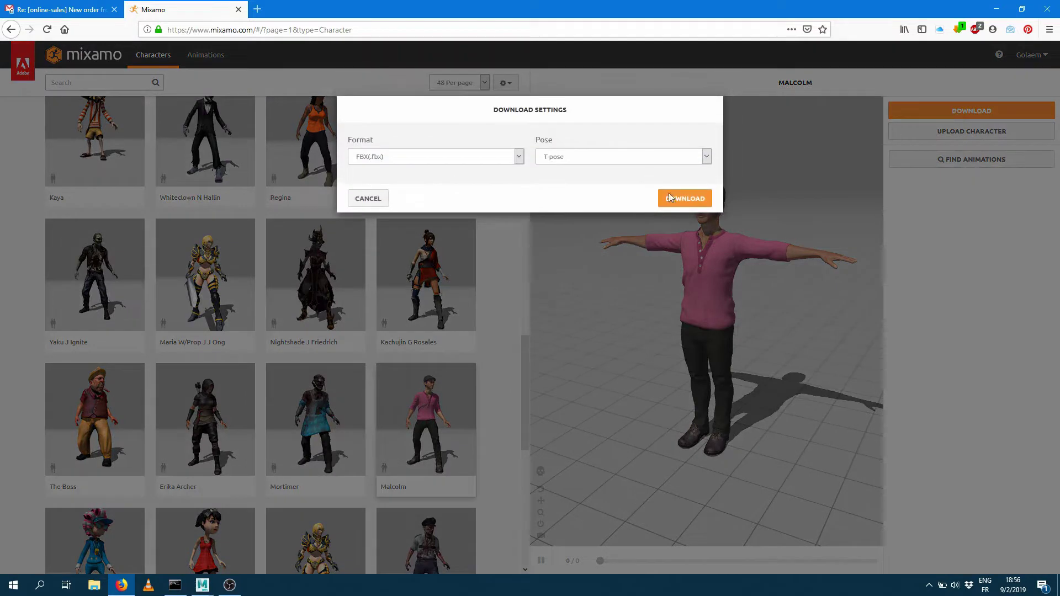
pyautogui.click(396, 160)
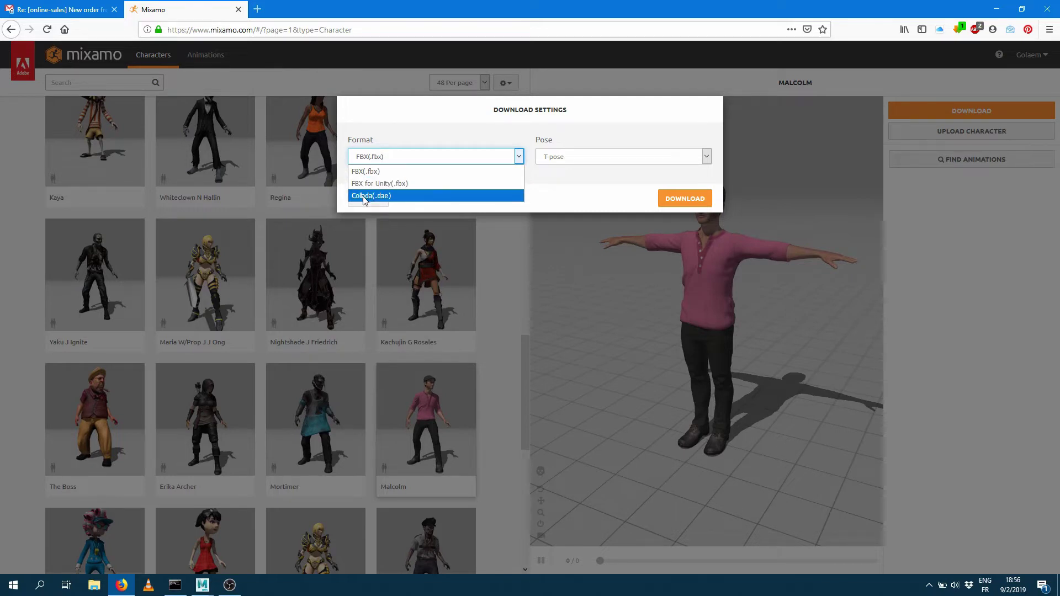
pyautogui.click(382, 172)
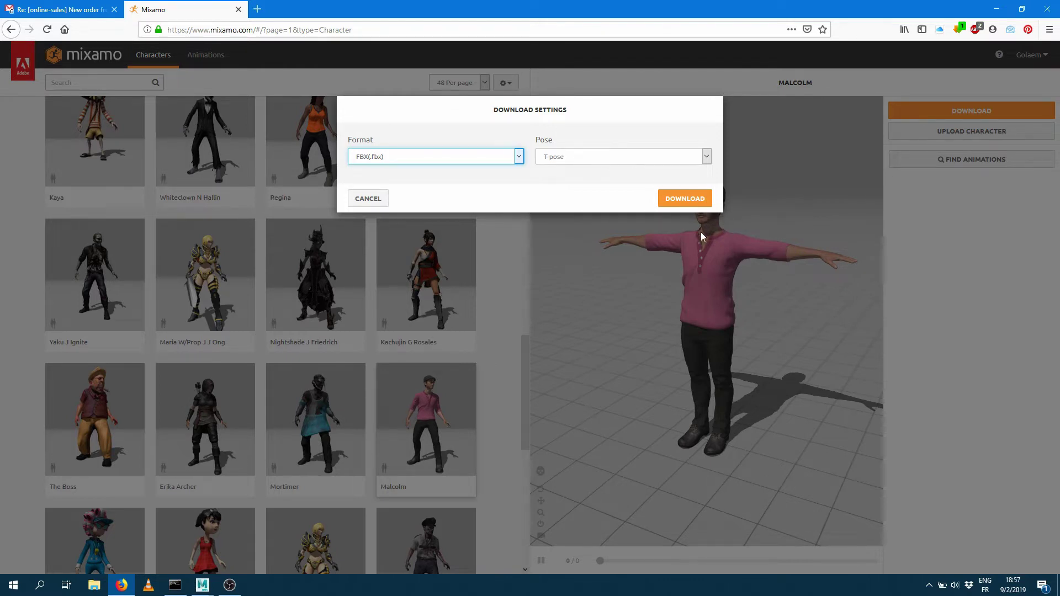
pyautogui.click(684, 199)
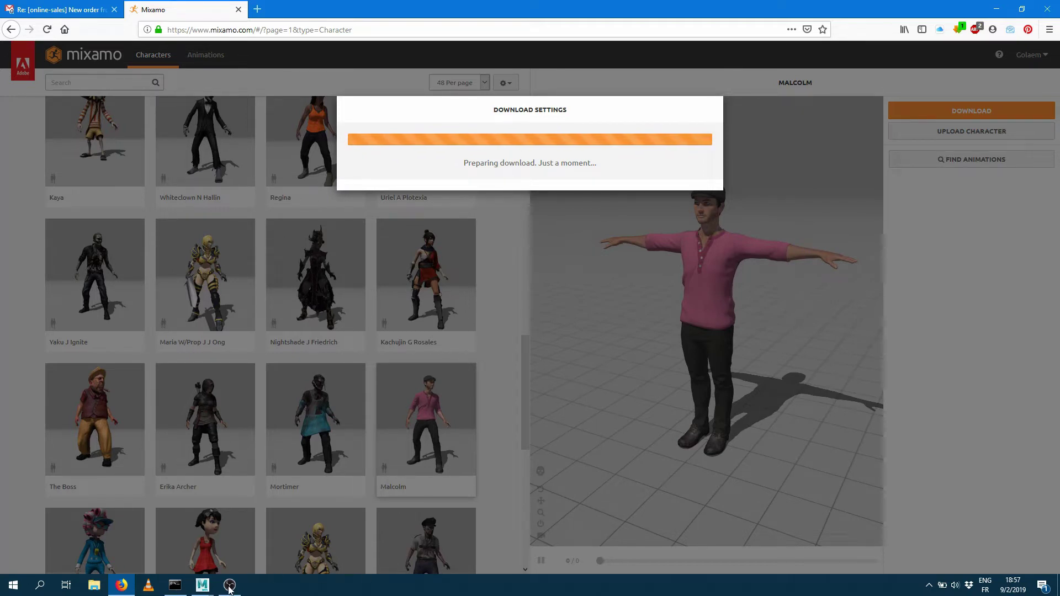
# Step: Switch to Maya and inspect the imported character's skeleton by selecting its root joint mixamorig:Hips
pyautogui.click(203, 585)
pyautogui.click(251, 545)
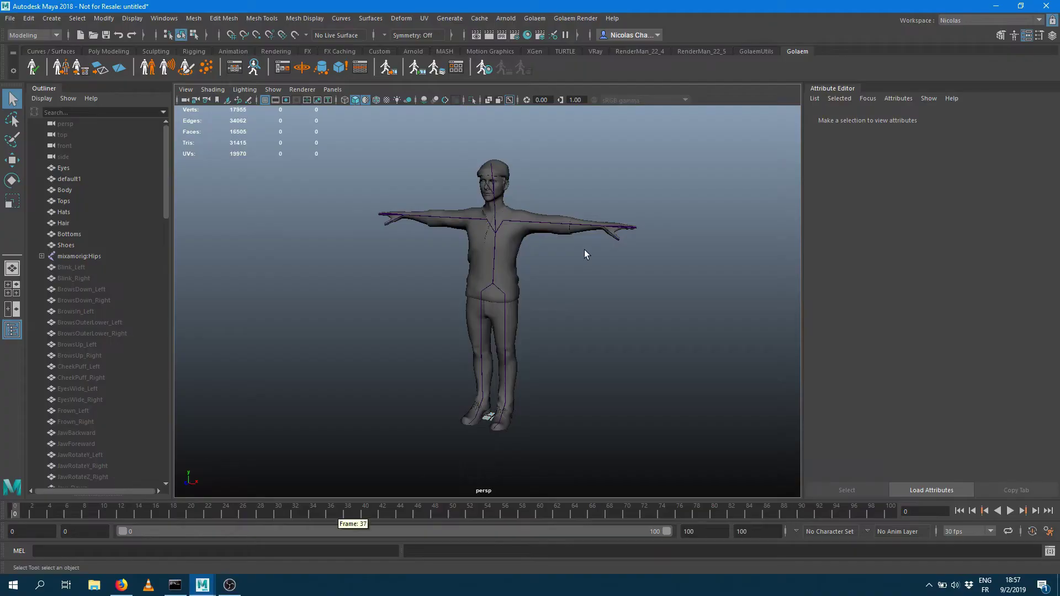
pyautogui.keyDown('alt'); pyautogui.moveTo(523, 241); pyautogui.dragTo(519, 293); pyautogui.keyUp('alt')
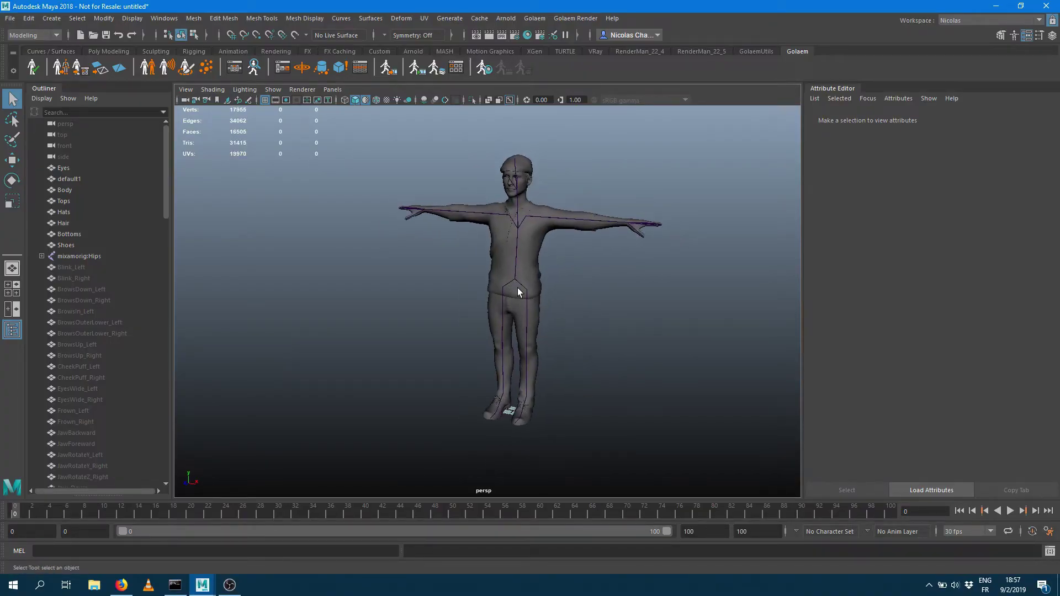
pyautogui.keyDown('alt'); pyautogui.moveTo(602, 326); pyautogui.dragTo(636, 307); pyautogui.keyUp('alt')
pyautogui.click(81, 255)
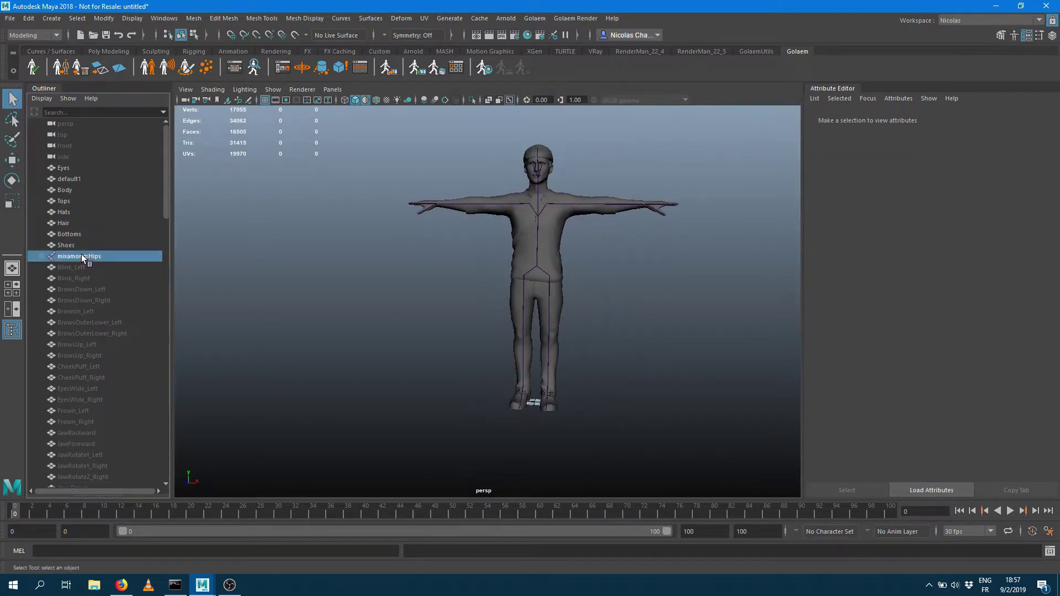
pyautogui.keyDown('alt'); pyautogui.moveTo(449, 295); pyautogui.dragTo(514, 309); pyautogui.keyUp('alt')
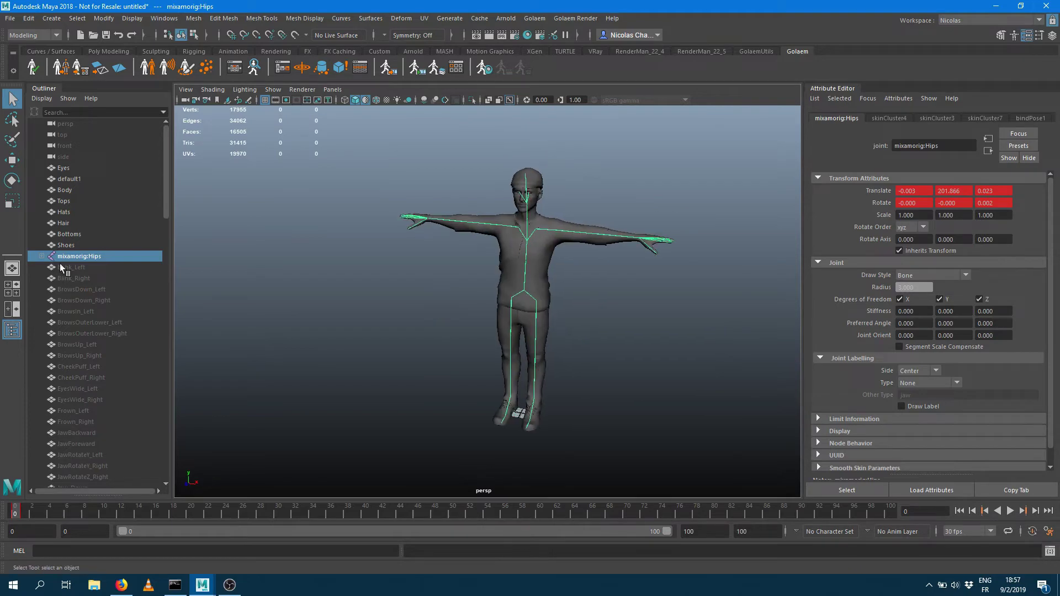
# Step: Highlight the character's meshes from Eyes to Shoes to inspect them, and clear the selection
pyautogui.click(61, 166)
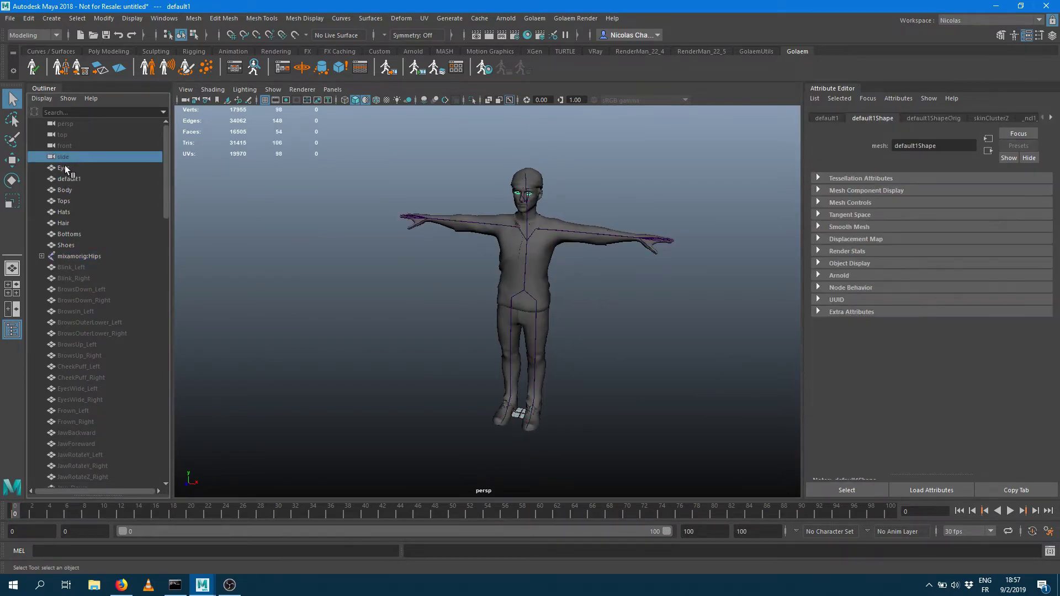
pyautogui.keyDown('shift'); pyautogui.click(65, 245); pyautogui.keyUp('shift')
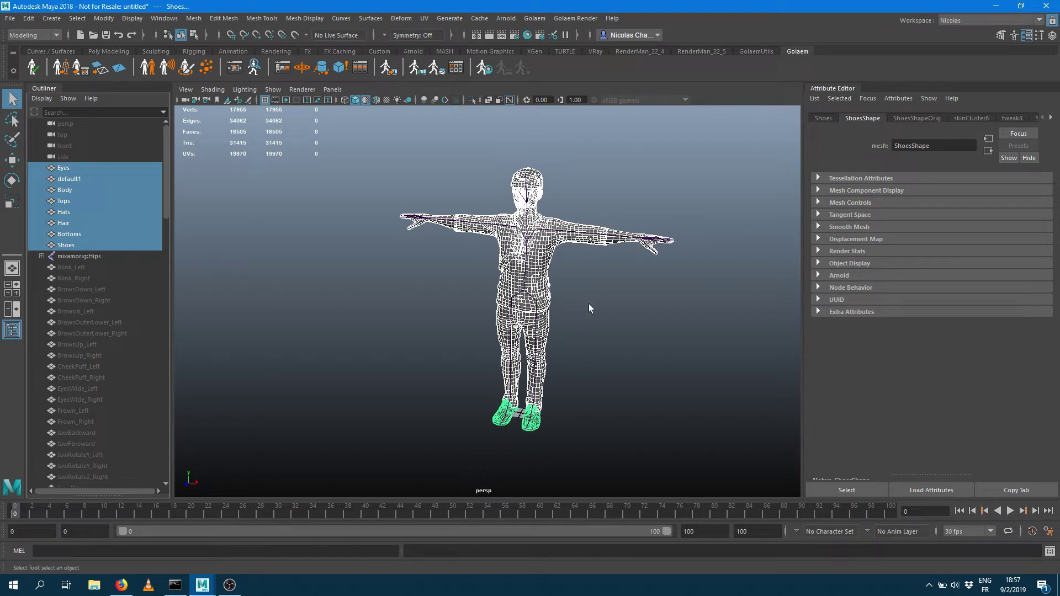
pyautogui.click(666, 346)
pyautogui.keyDown('alt'); pyautogui.moveTo(611, 296); pyautogui.dragTo(541, 298, button='middle'); pyautogui.keyUp('alt')
pyautogui.keyDown('alt'); pyautogui.moveTo(567, 299); pyautogui.dragTo(618, 301, button='right'); pyautogui.keyUp('alt')
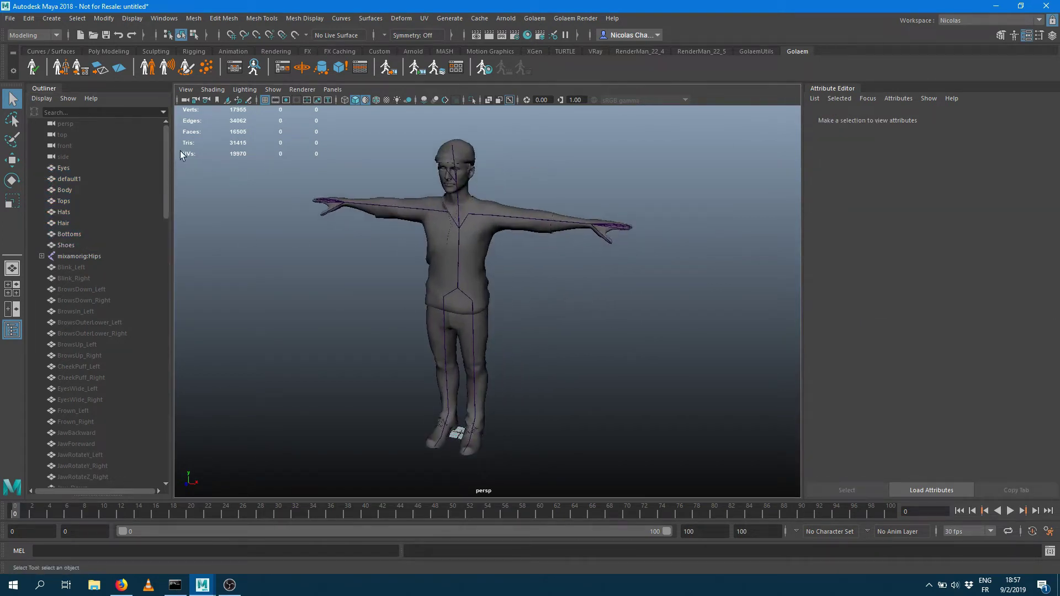
# Step: Open the Golaem Character Maker and load the mixamorig:Hips skeleton into it
pyautogui.click(62, 70)
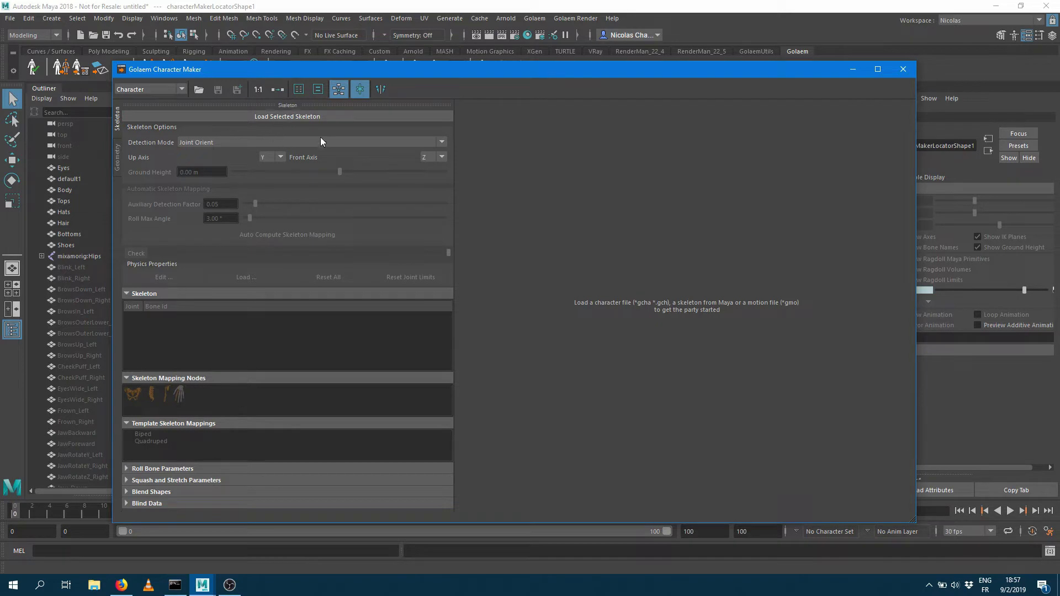
pyautogui.click(292, 117)
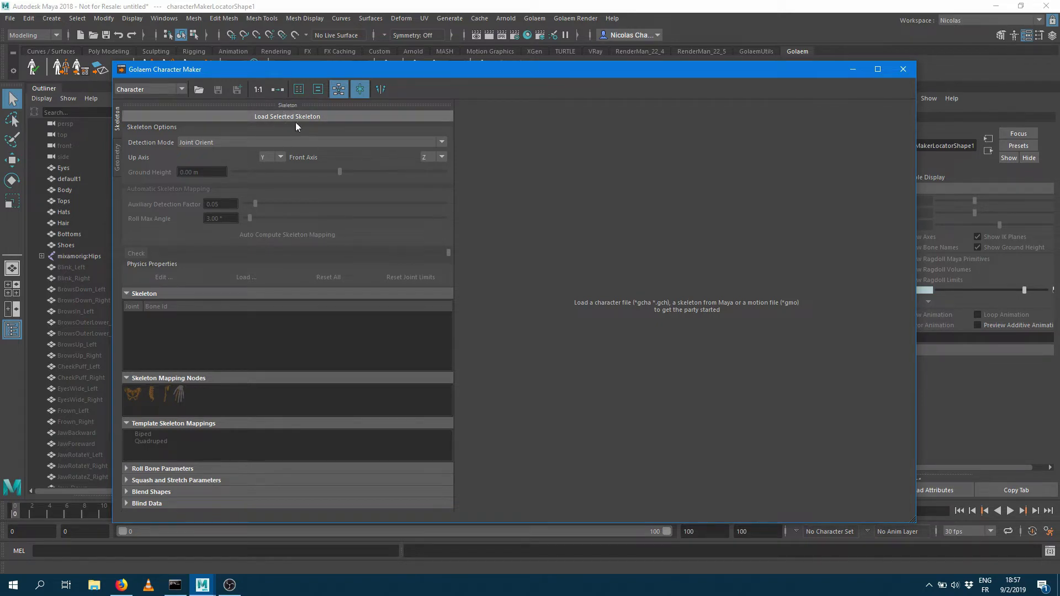
pyautogui.click(71, 258)
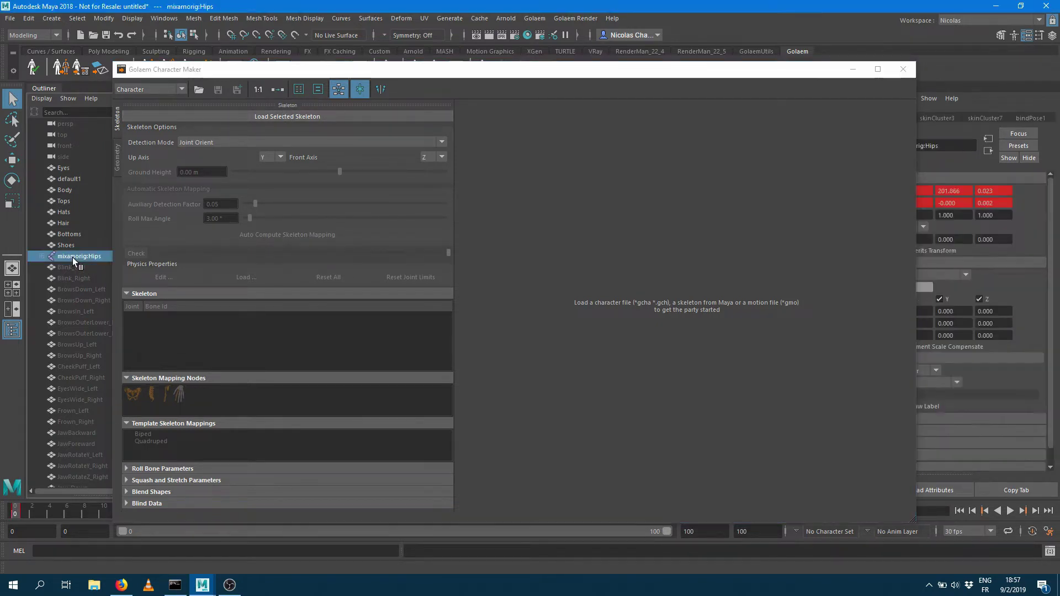
pyautogui.click(277, 116)
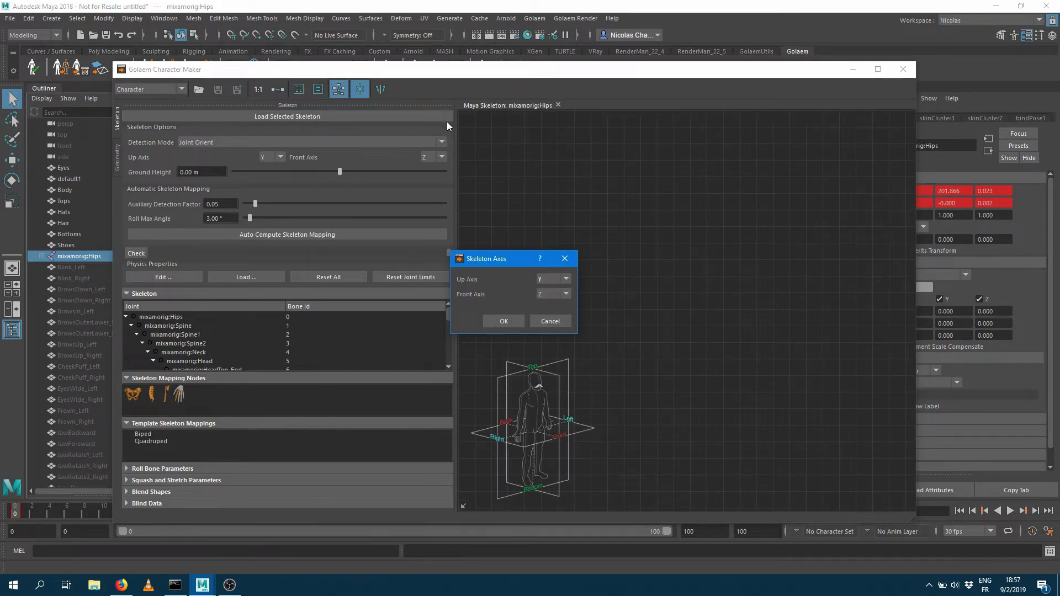
# Step: Check the skeleton's orientation in the viewport and accept Y as up axis and Z as front axis
pyautogui.moveTo(413, 72); pyautogui.dragTo(887, 62)
pyautogui.keyDown('alt'); pyautogui.moveTo(429, 372); pyautogui.dragTo(408, 368); pyautogui.keyUp('alt')
pyautogui.keyDown('alt'); pyautogui.moveTo(407, 365); pyautogui.dragTo(374, 369, button='middle'); pyautogui.keyUp('alt')
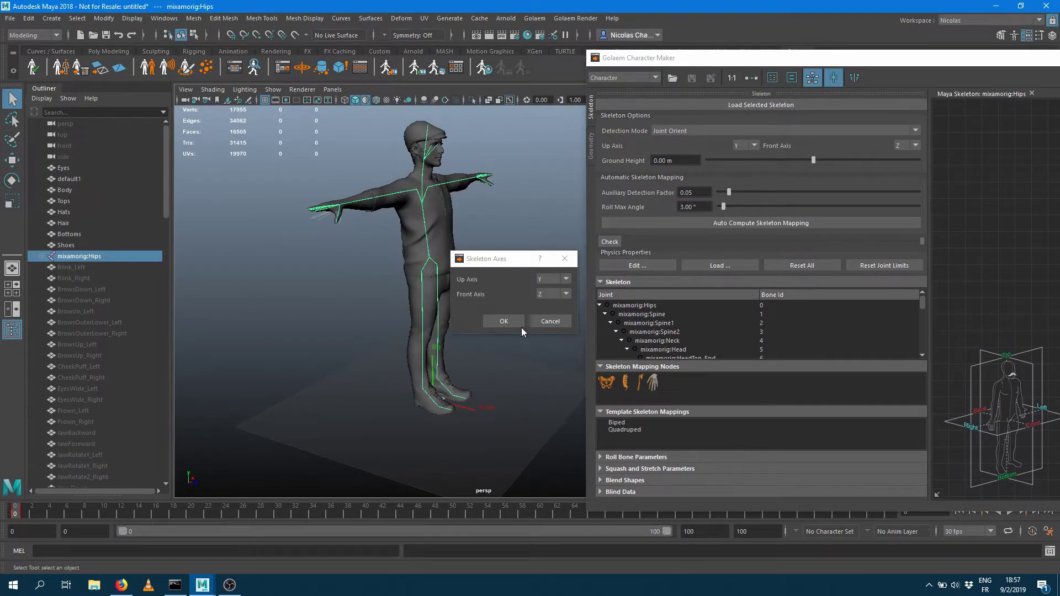
pyautogui.click(505, 320)
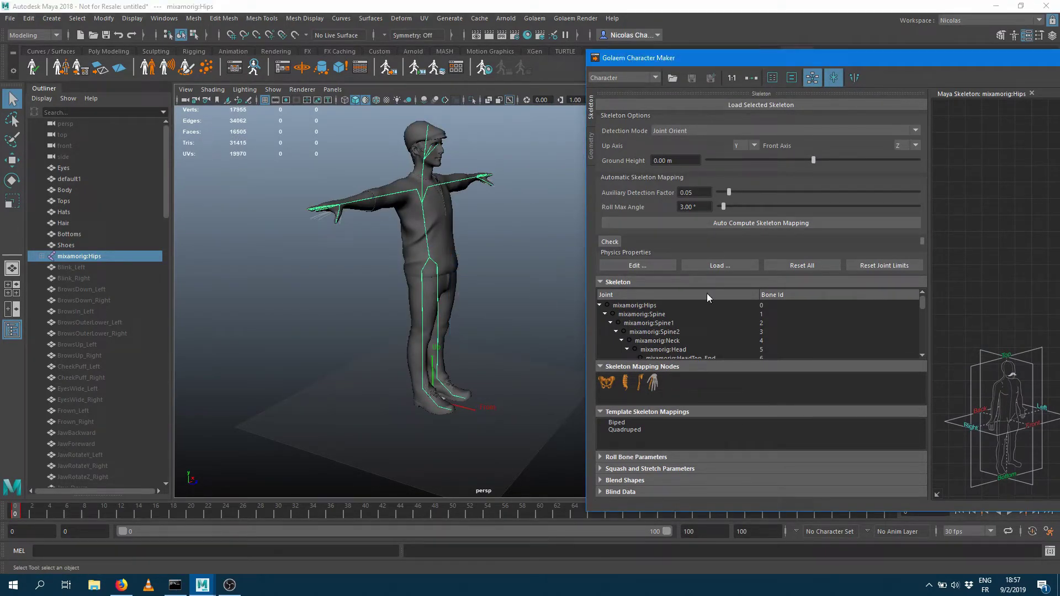
# Step: Move characterMakerLocator1 beside the character, frame it in the viewport and uncover its attributes
pyautogui.scroll(-4, 663, 320)
pyautogui.scroll(4, 662, 318)
pyautogui.keyDown('alt'); pyautogui.moveTo(366, 354); pyautogui.dragTo(350, 348); pyautogui.keyUp('alt')
pyautogui.moveTo(167, 191); pyautogui.dragTo(173, 482)
pyautogui.click(85, 455)
pyautogui.keyDown('alt'); pyautogui.moveTo(470, 304); pyautogui.dragTo(416, 299); pyautogui.keyUp('alt')
pyautogui.press('w')
pyautogui.press('f')
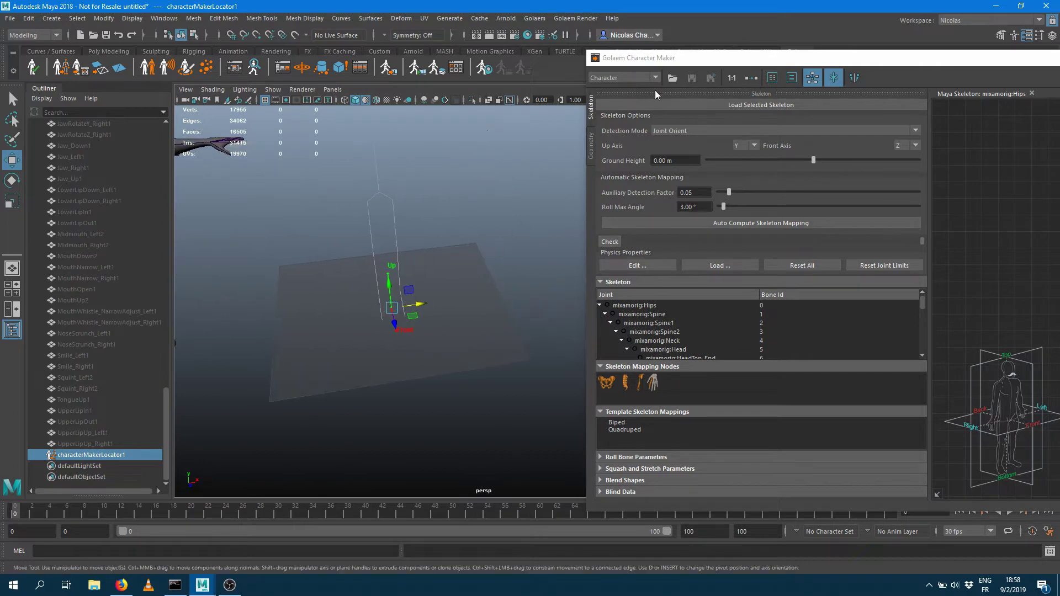
pyautogui.moveTo(713, 65); pyautogui.dragTo(635, 376)
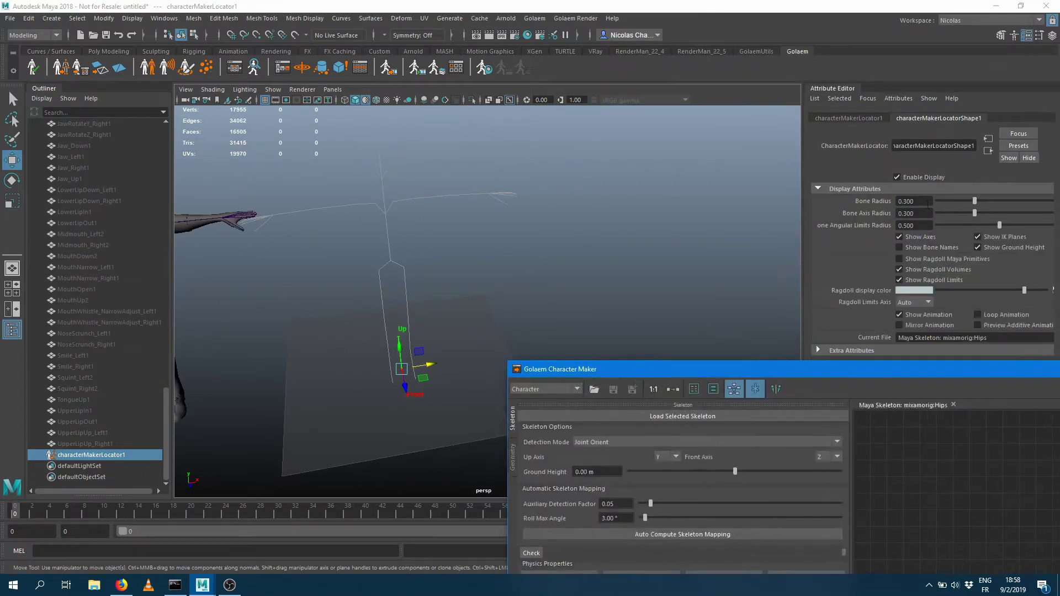
# Step: Set the Bone Radius of characterMakerLocatorShape1 to 1000
pyautogui.click(921, 202)
pyautogui.write('5')
pyautogui.press('Return')
pyautogui.write('15')
pyautogui.press('Return')
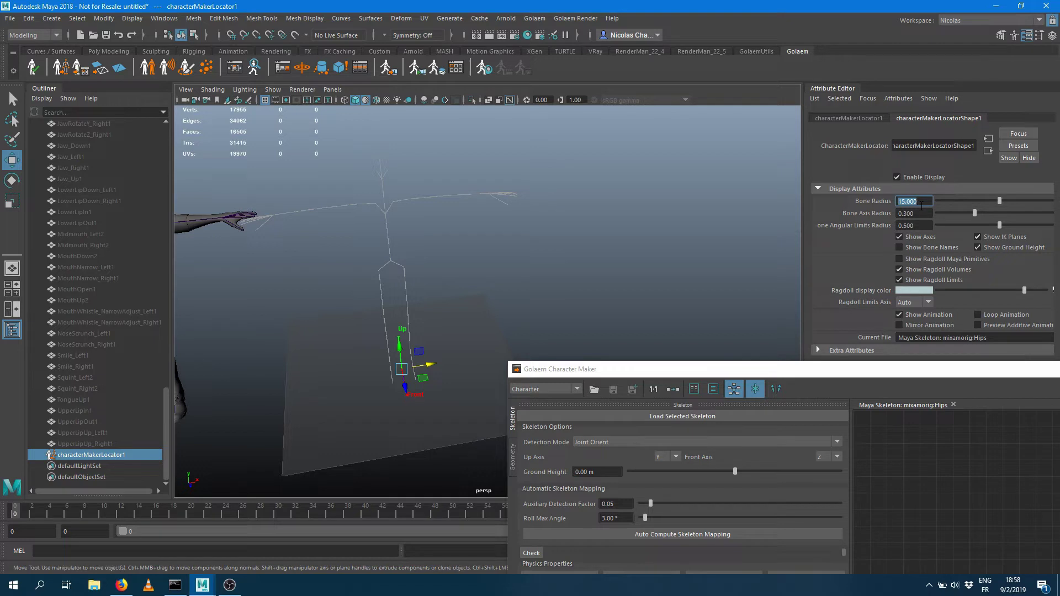
pyautogui.write('50')
pyautogui.press('Return')
pyautogui.write('1')
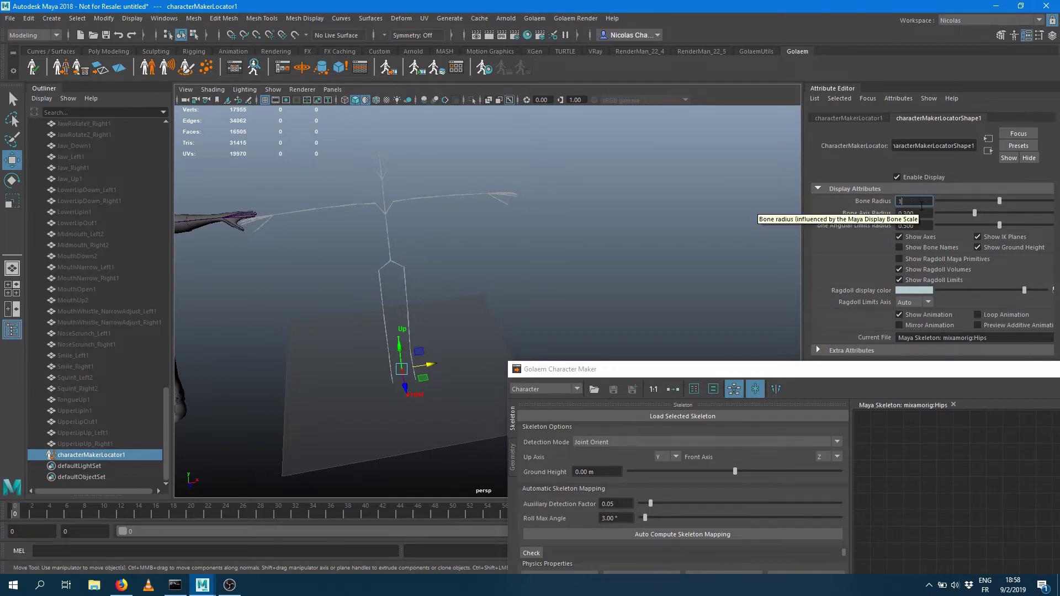
pyautogui.write('000')
pyautogui.press('Return')
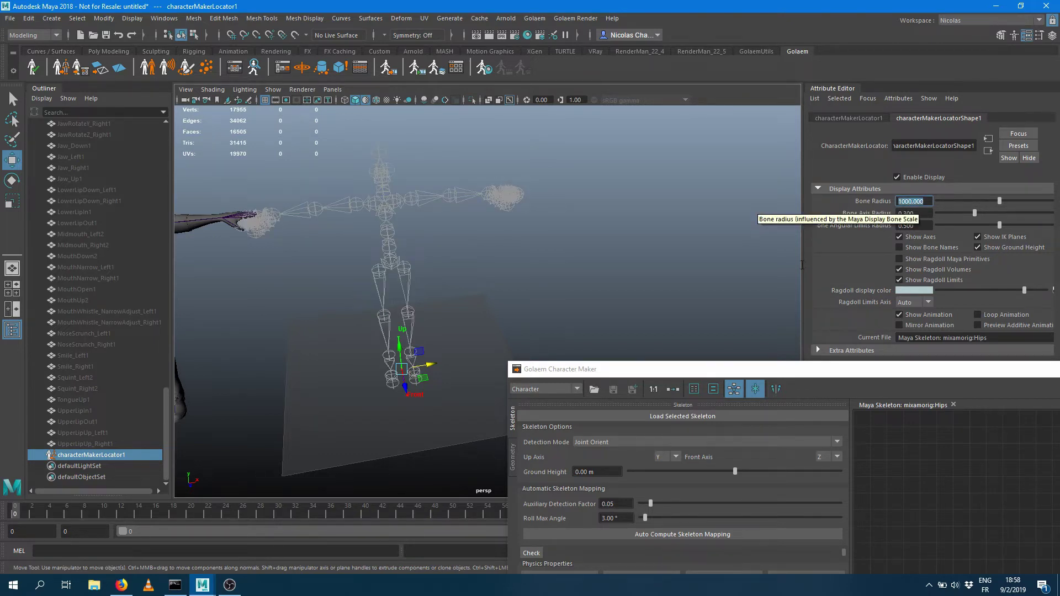
pyautogui.keyDown('alt'); pyautogui.moveTo(492, 246); pyautogui.dragTo(467, 280, button='middle'); pyautogui.keyUp('alt')
pyautogui.keyDown('alt'); pyautogui.moveTo(467, 279); pyautogui.dragTo(501, 276); pyautogui.keyUp('alt')
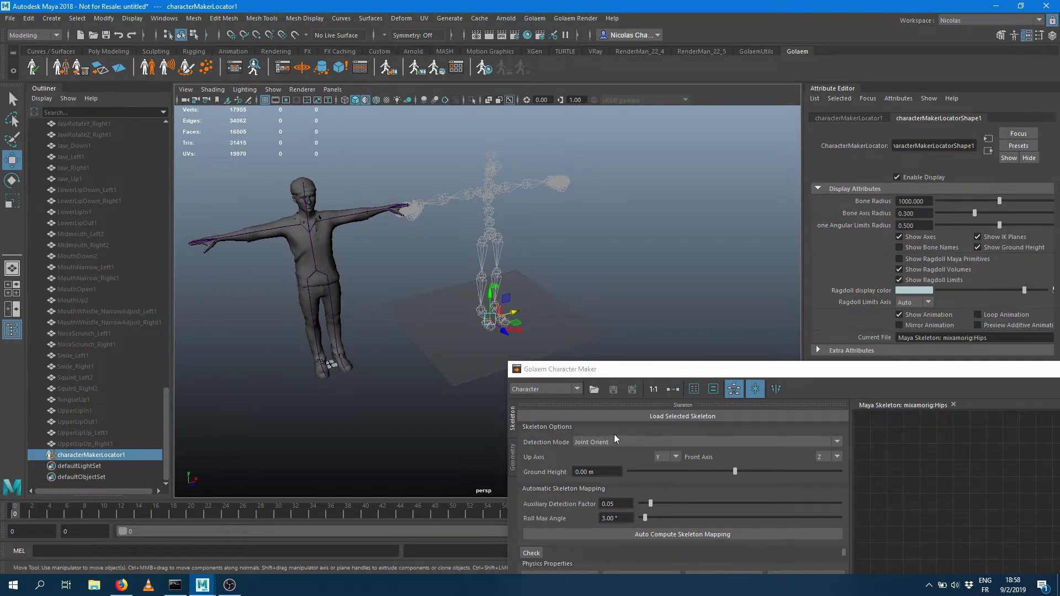
# Step: Try the Current Values and Bind Pose detection modes for the loaded skeleton, and restore Joint Orient
pyautogui.click(330, 220)
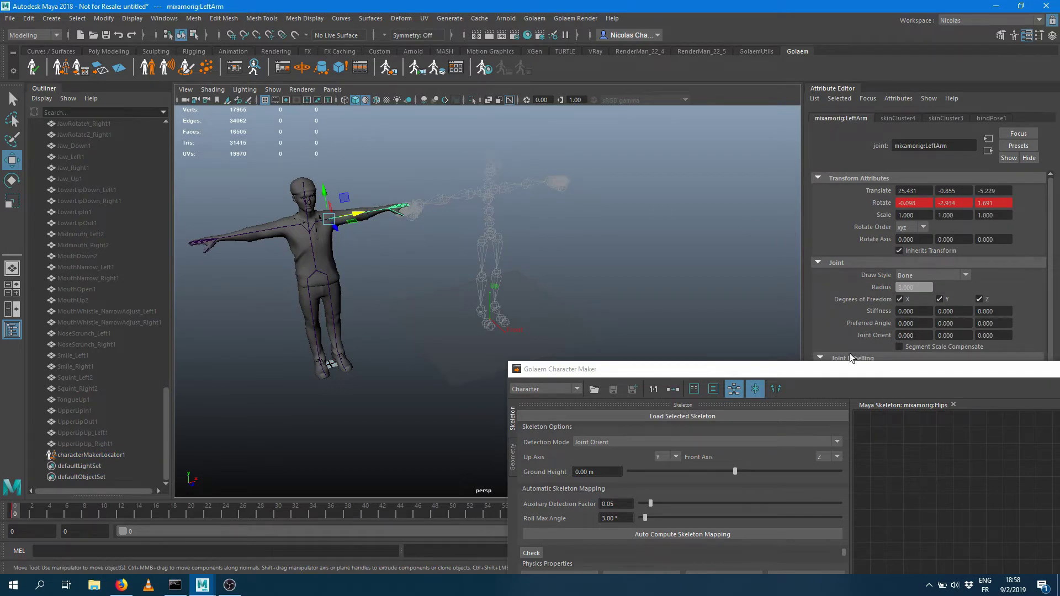
pyautogui.click(624, 441)
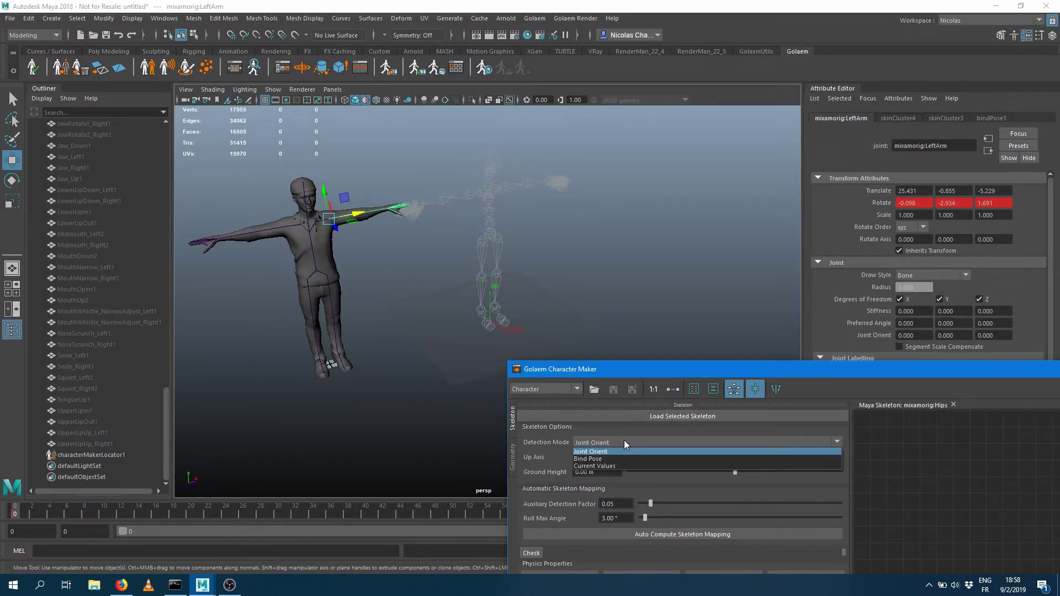
pyautogui.click(611, 471)
pyautogui.scroll(-2, 604, 443)
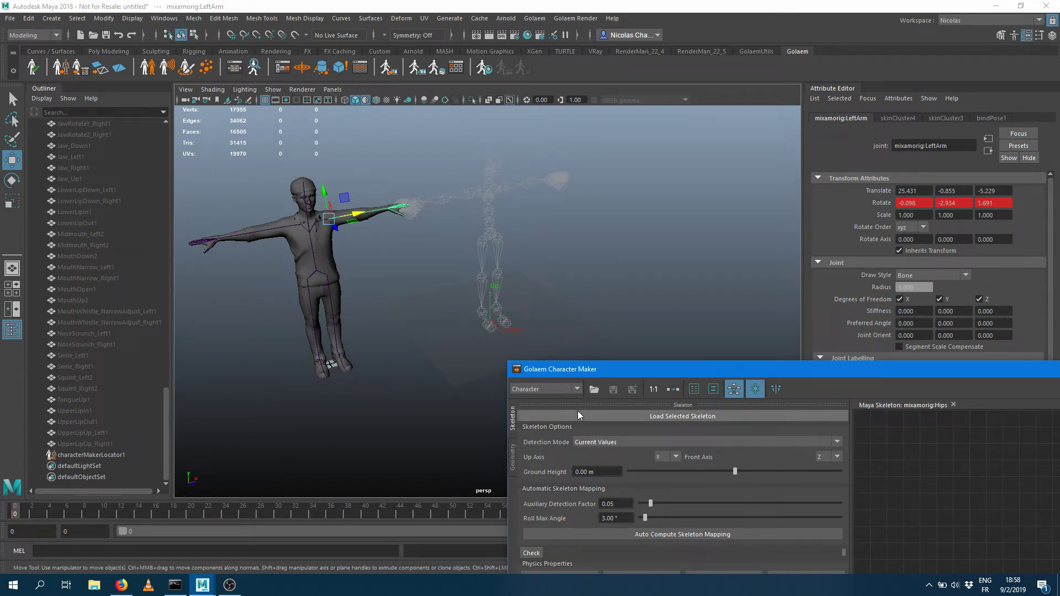
pyautogui.click(614, 441)
pyautogui.click(606, 458)
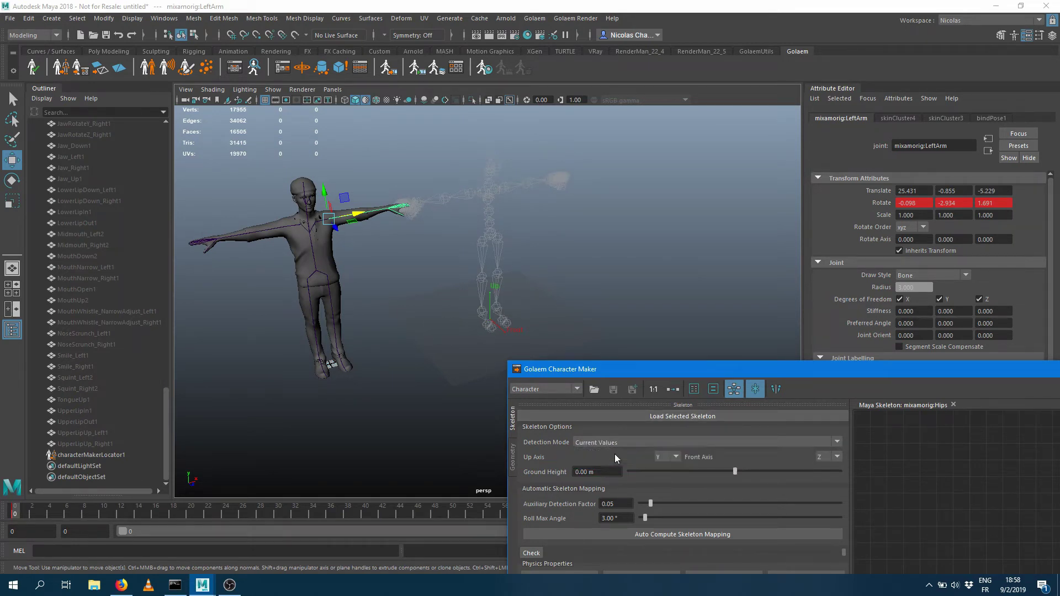
pyautogui.moveTo(588, 372); pyautogui.dragTo(597, 191)
pyautogui.click(618, 257)
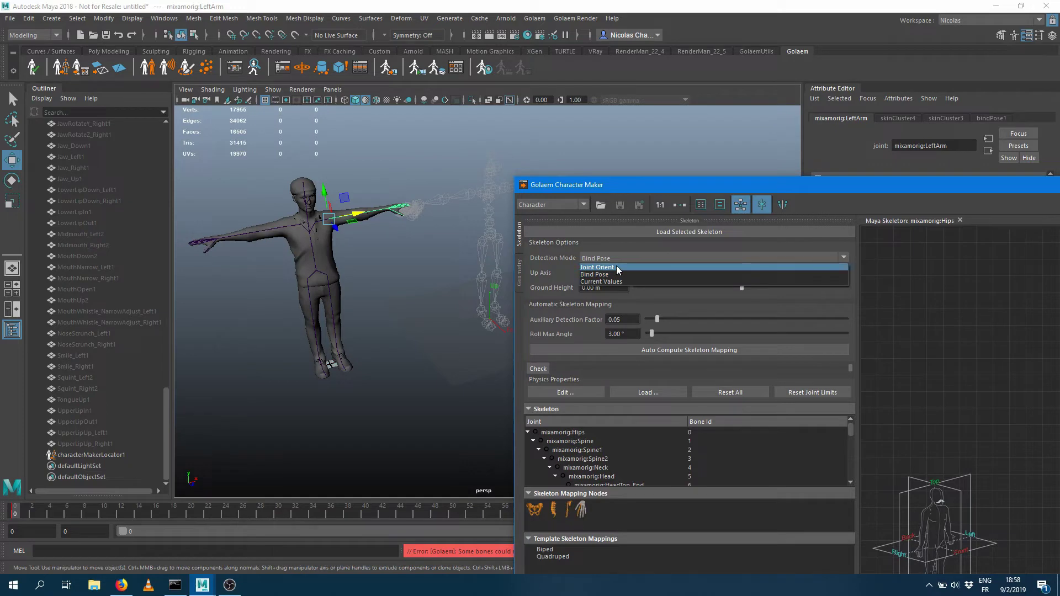
pyautogui.click(612, 265)
pyautogui.scroll(1, 607, 258)
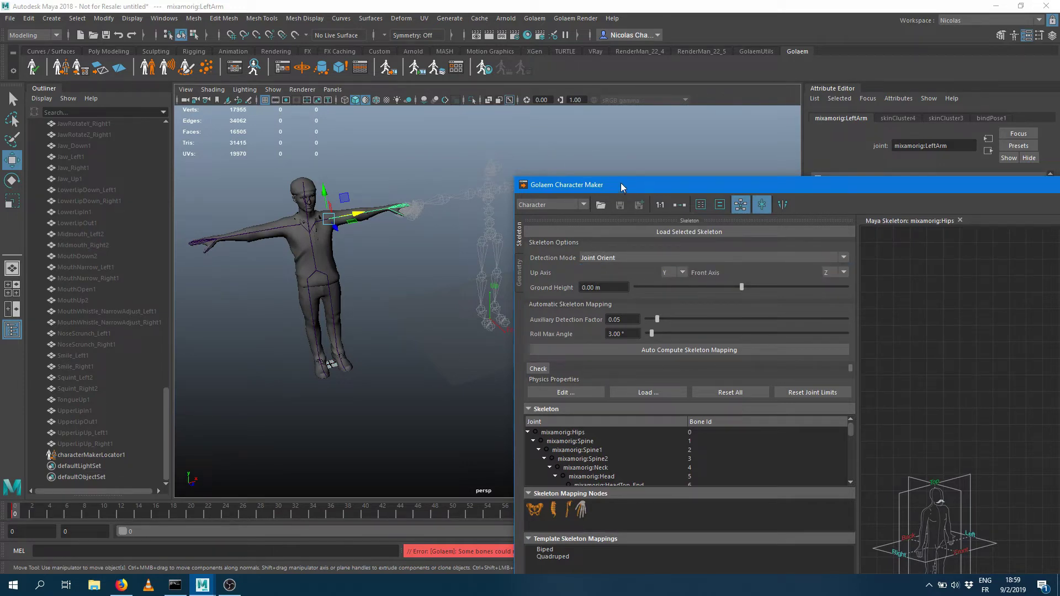
# Step: Maximize the Character Maker window and auto compute the skeleton mapping
pyautogui.moveTo(702, 185); pyautogui.dragTo(299, 151)
pyautogui.moveTo(584, 151); pyautogui.dragTo(537, 149)
pyautogui.click(826, 151)
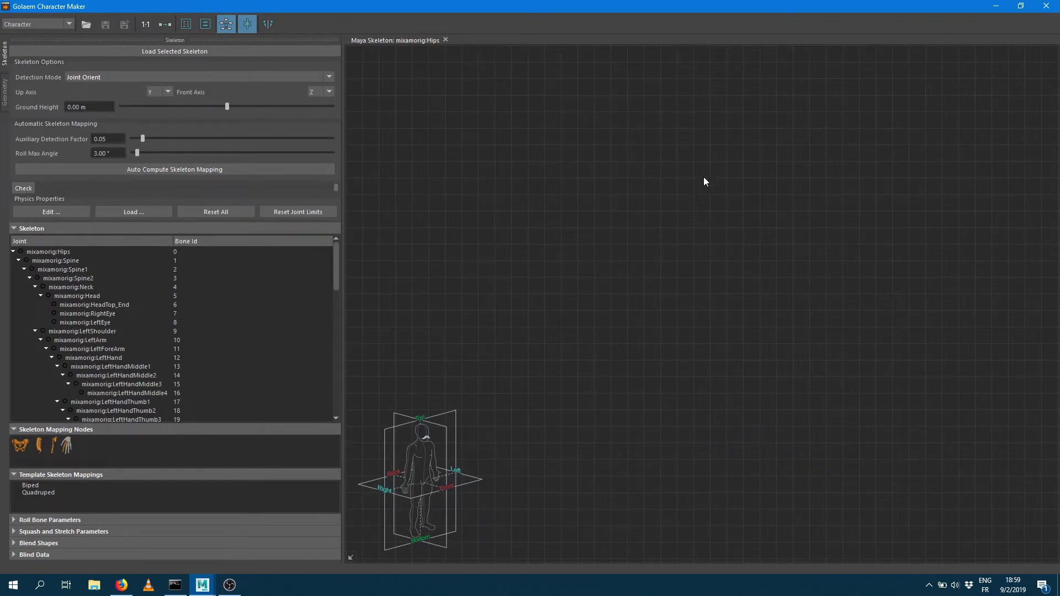
pyautogui.click(156, 170)
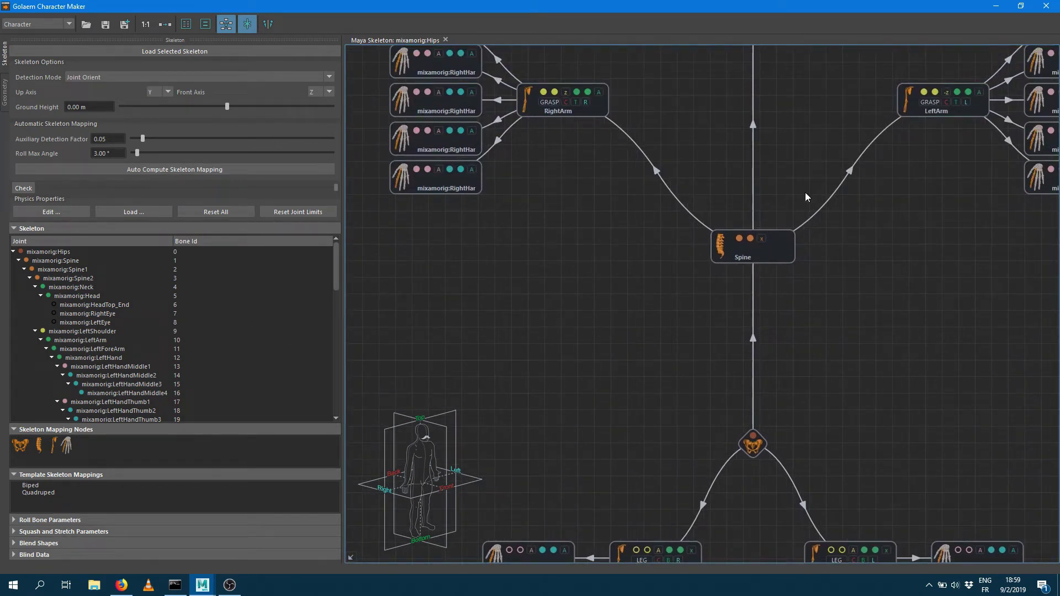
# Step: Examine which joints are mapped to the Spine, RightArm and mixamorig:Neck nodes
pyautogui.click(790, 260)
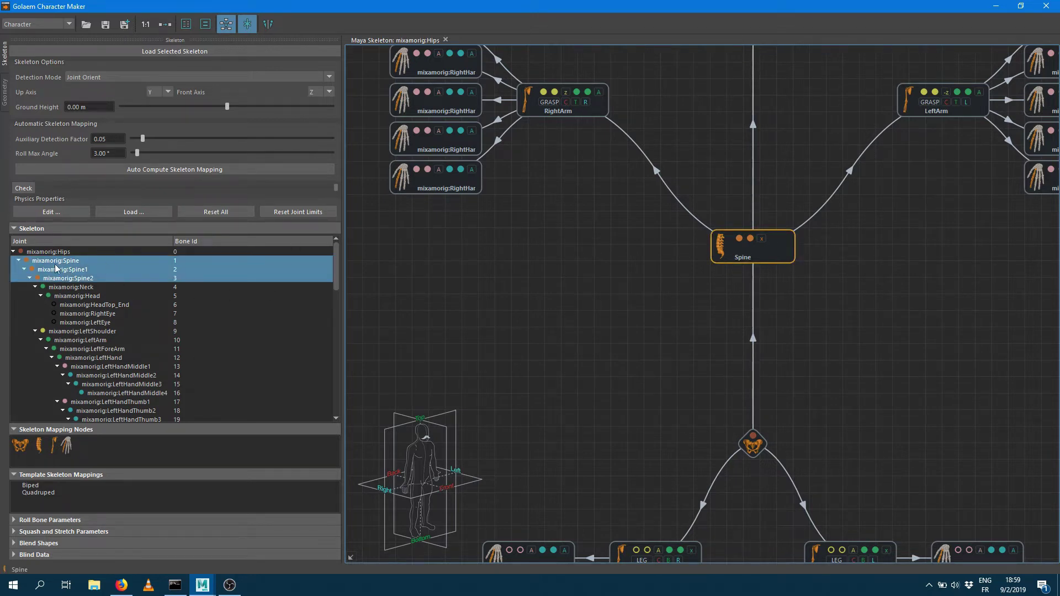
pyautogui.click(604, 114)
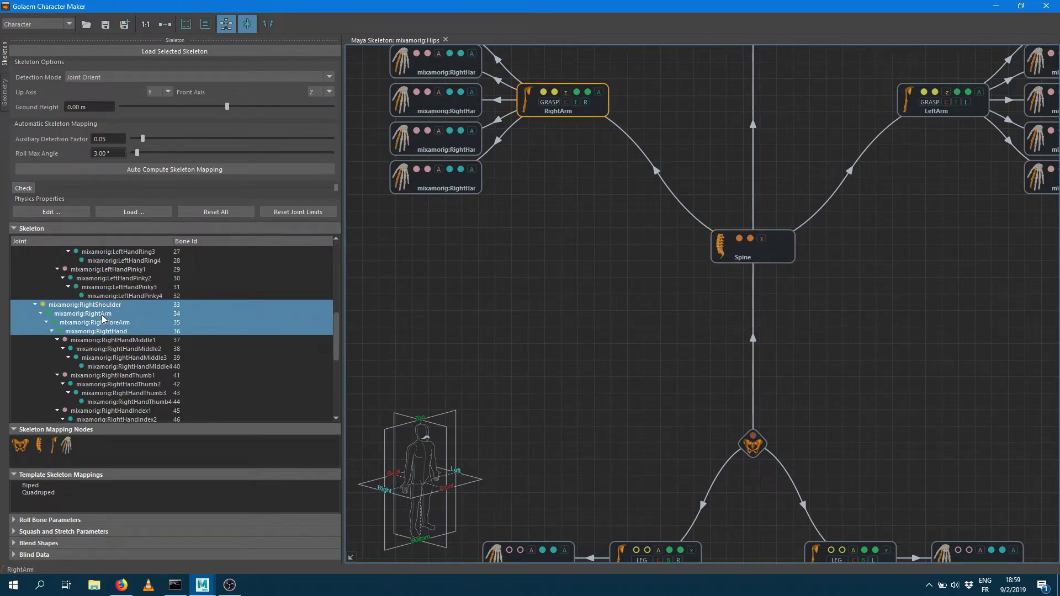
pyautogui.moveTo(690, 160); pyautogui.dragTo(626, 277, button='middle')
pyautogui.click(731, 144)
pyautogui.scroll(-5, 769, 284)
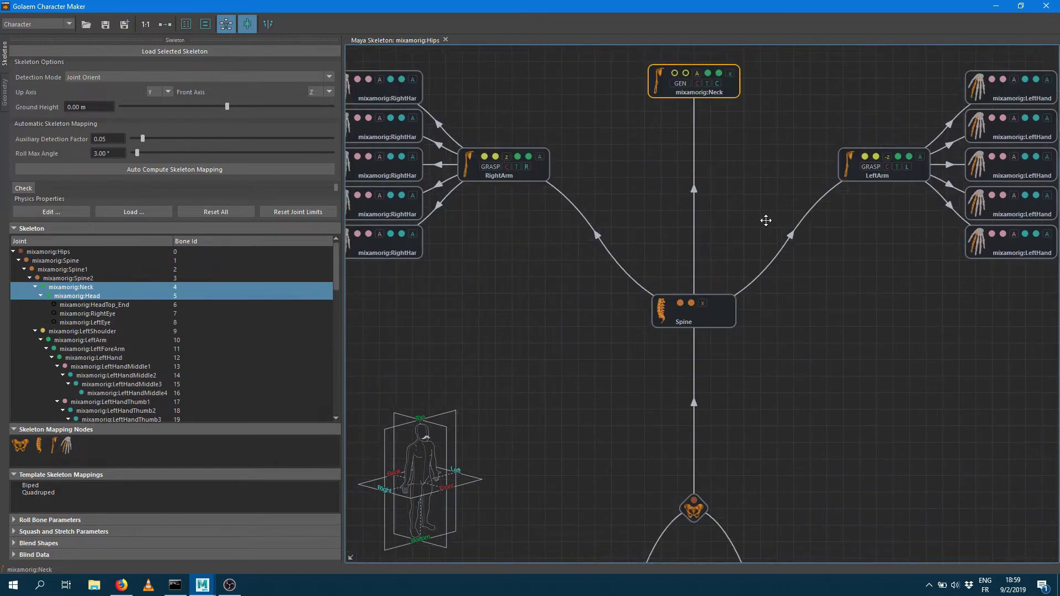
# Step: Move the Character Maker window aside and check the mapping by bending the previewed skeleton in the viewport
pyautogui.moveTo(528, 194); pyautogui.dragTo(642, 364, button='middle')
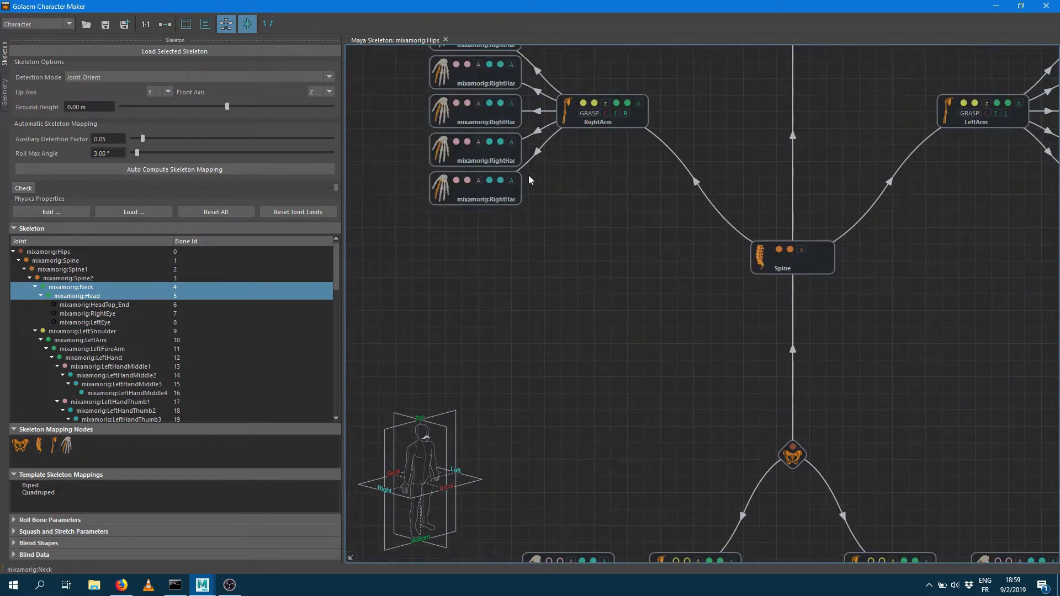
pyautogui.moveTo(584, 245); pyautogui.dragTo(600, 357, button='middle')
pyautogui.moveTo(416, 6); pyautogui.dragTo(939, 269)
pyautogui.keyDown('alt'); pyautogui.moveTo(516, 276); pyautogui.dragTo(350, 270); pyautogui.keyUp('alt')
pyautogui.keyDown('alt'); pyautogui.moveTo(349, 271); pyautogui.dragTo(194, 285, button='middle'); pyautogui.keyUp('alt')
pyautogui.keyDown('alt'); pyautogui.moveTo(193, 287); pyautogui.dragTo(522, 318); pyautogui.keyUp('alt')
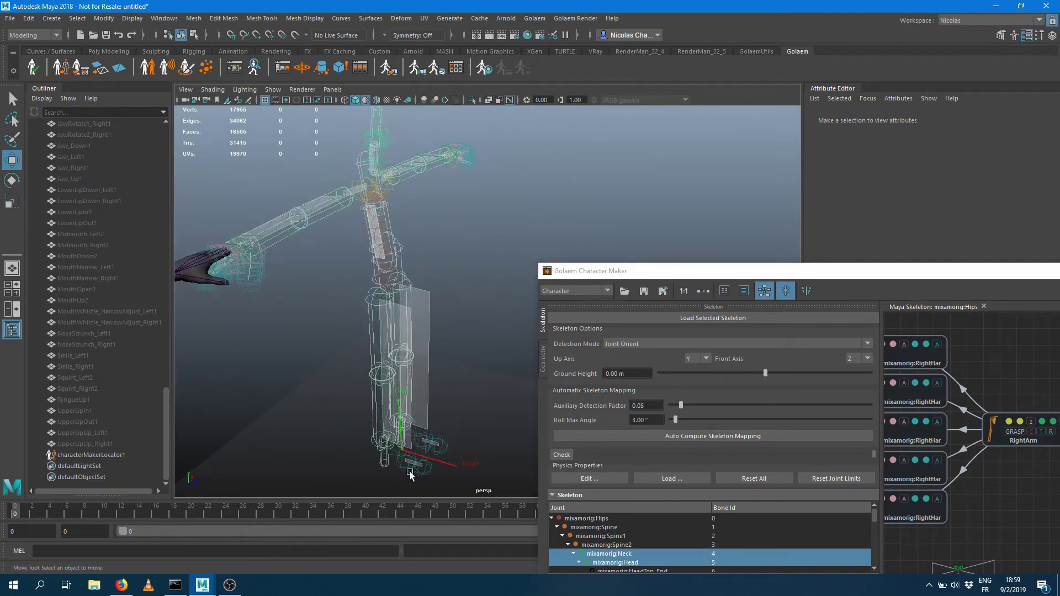
pyautogui.keyDown('alt'); pyautogui.moveTo(416, 372); pyautogui.dragTo(380, 372); pyautogui.keyUp('alt')
pyautogui.keyDown('alt'); pyautogui.moveTo(380, 372); pyautogui.dragTo(411, 369, button='right'); pyautogui.keyUp('alt')
pyautogui.click(559, 453)
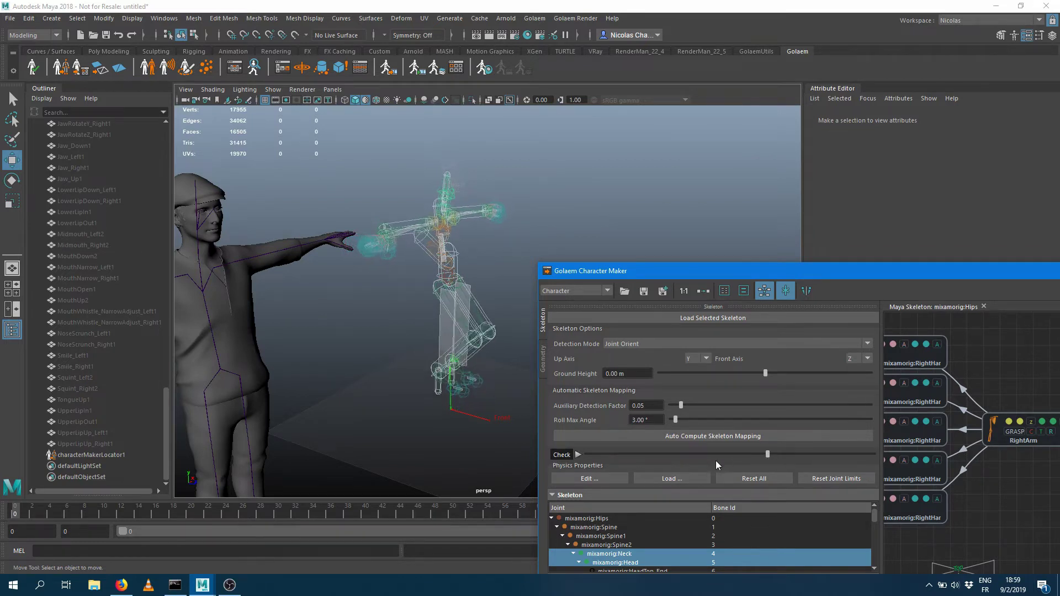
pyautogui.moveTo(854, 457); pyautogui.dragTo(780, 456)
# Step: Set the Bone Radius of characterMakerLocatorShape1 to 200
pyautogui.keyDown('alt'); pyautogui.moveTo(461, 363); pyautogui.dragTo(364, 380); pyautogui.keyUp('alt')
pyautogui.keyDown('alt'); pyautogui.moveTo(356, 381); pyautogui.dragTo(426, 372, button='middle'); pyautogui.keyUp('alt')
pyautogui.keyDown('alt'); pyautogui.moveTo(426, 372); pyautogui.dragTo(624, 353, button='right'); pyautogui.keyUp('alt')
pyautogui.keyDown('alt'); pyautogui.moveTo(276, 370); pyautogui.dragTo(347, 367, button='right'); pyautogui.keyUp('alt')
pyautogui.moveTo(347, 367)
pyautogui.keyDown('alt'); pyautogui.mouseDown()
pyautogui.moveTo(332, 364)
pyautogui.moveTo(363, 361)
pyautogui.mouseUp(); pyautogui.keyUp('alt')
pyautogui.click(84, 456)
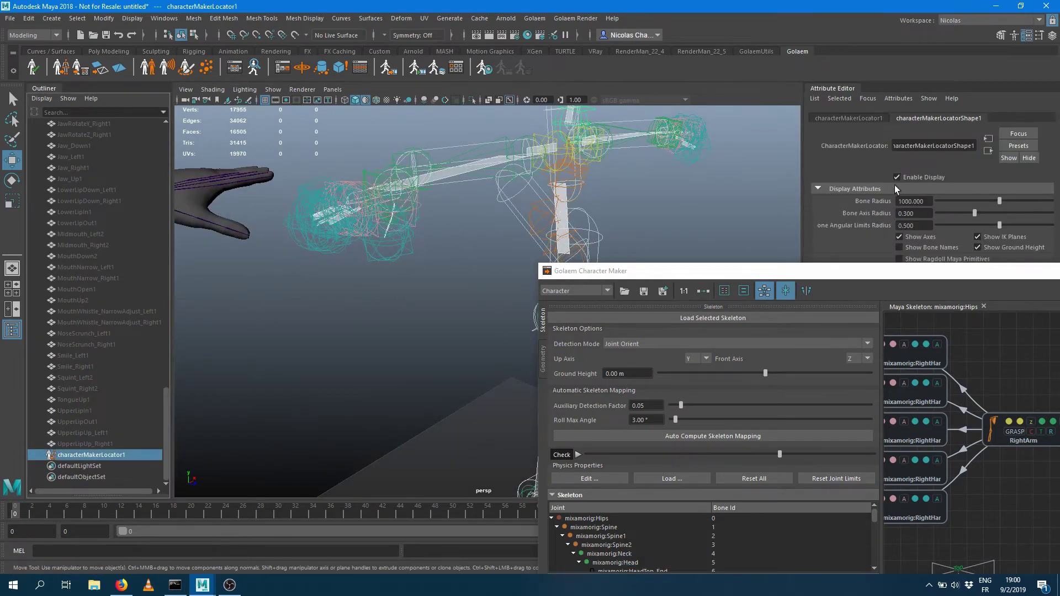
pyautogui.doubleClick(929, 201)
pyautogui.write('2')
pyautogui.press('Return')
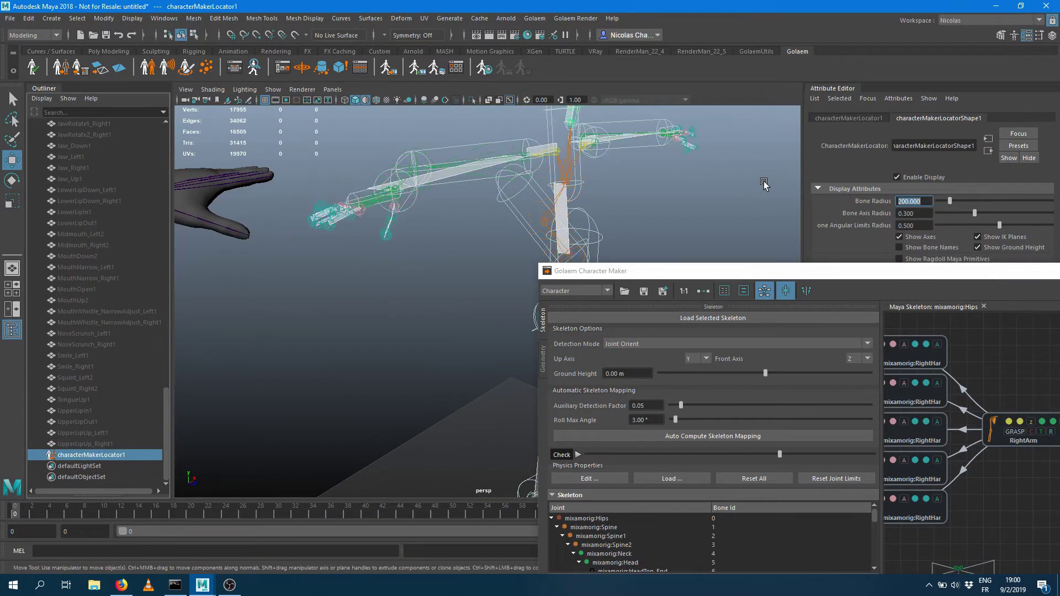
# Step: Inspect the right hand's finger planes and set the first right-hand finger node's extension IK normal plane to z
pyautogui.keyDown('alt'); pyautogui.moveTo(473, 291); pyautogui.dragTo(475, 307); pyautogui.keyUp('alt')
pyautogui.scroll(8, 476, 307)
pyautogui.keyDown('alt'); pyautogui.moveTo(267, 236); pyautogui.dragTo(425, 272, button='middle'); pyautogui.keyUp('alt')
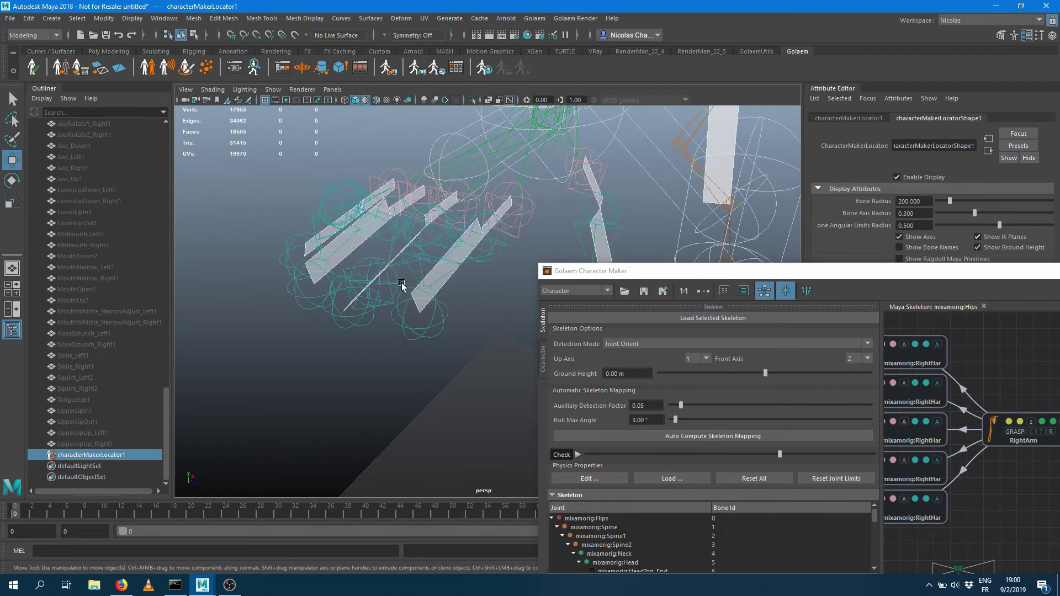
pyautogui.keyDown('alt'); pyautogui.moveTo(373, 264); pyautogui.dragTo(331, 232); pyautogui.keyUp('alt')
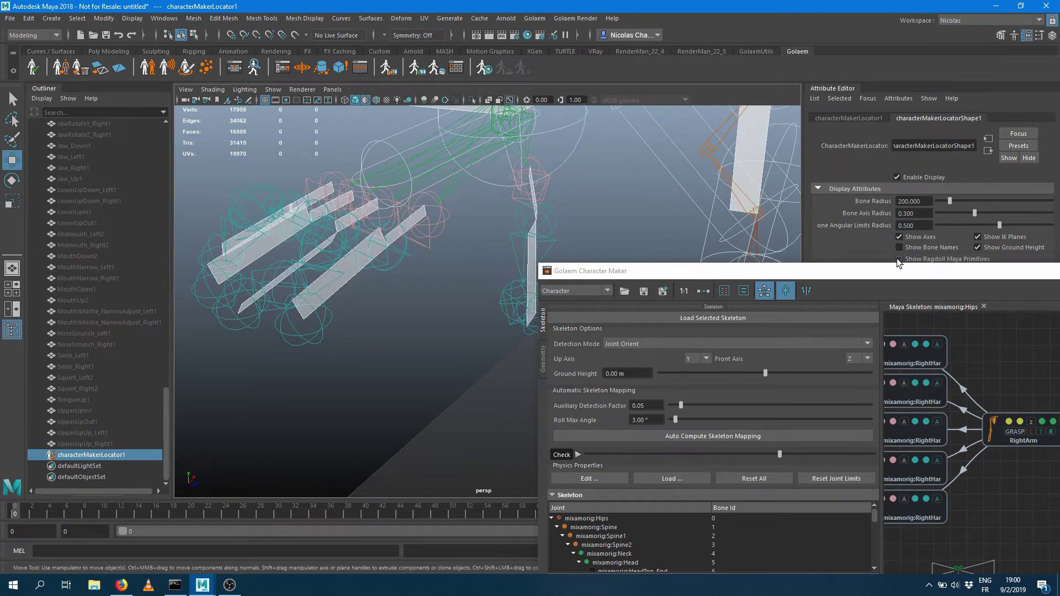
pyautogui.moveTo(343, 314)
pyautogui.keyDown('alt'); pyautogui.mouseDown()
pyautogui.moveTo(424, 324)
pyautogui.moveTo(357, 326)
pyautogui.mouseUp(); pyautogui.keyUp('alt')
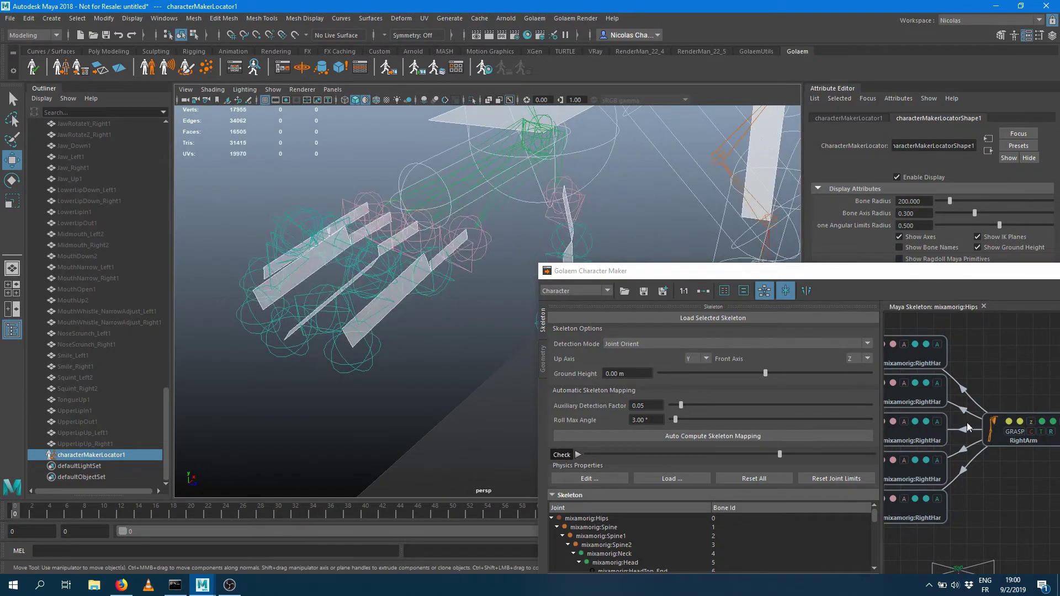
pyautogui.moveTo(957, 366); pyautogui.dragTo(1013, 346, button='middle')
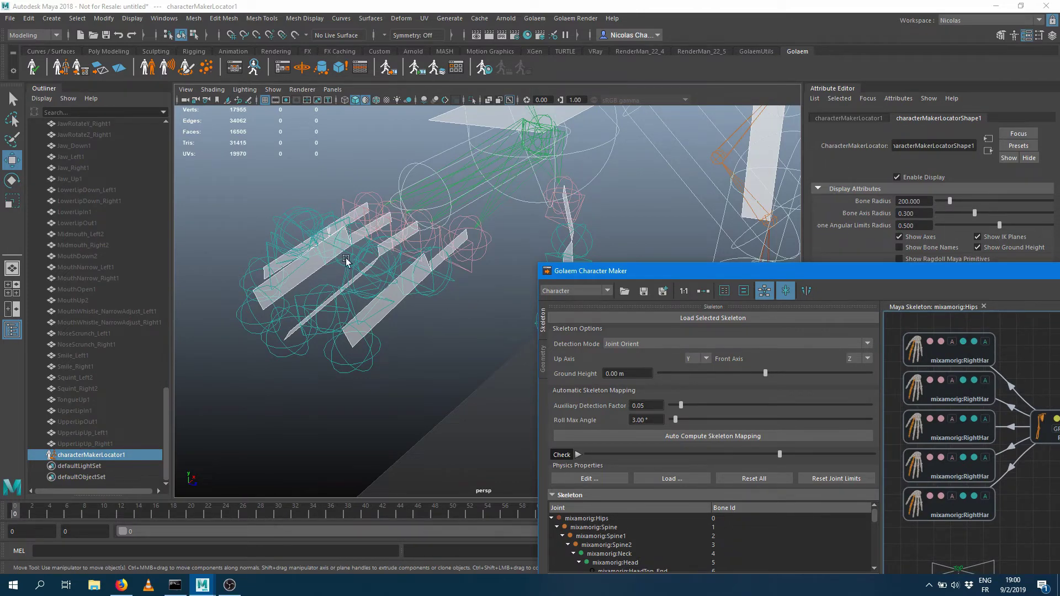
pyautogui.click(986, 342)
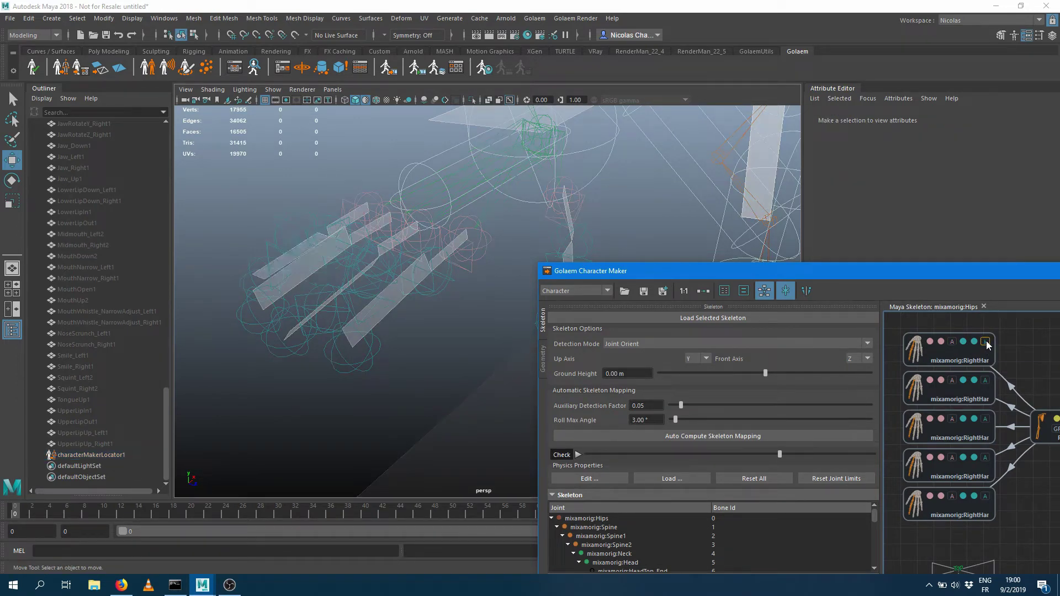
pyautogui.moveTo(298, 310)
pyautogui.keyDown('alt'); pyautogui.mouseDown()
pyautogui.moveTo(399, 312)
pyautogui.moveTo(390, 293)
pyautogui.mouseUp(); pyautogui.keyUp('alt')
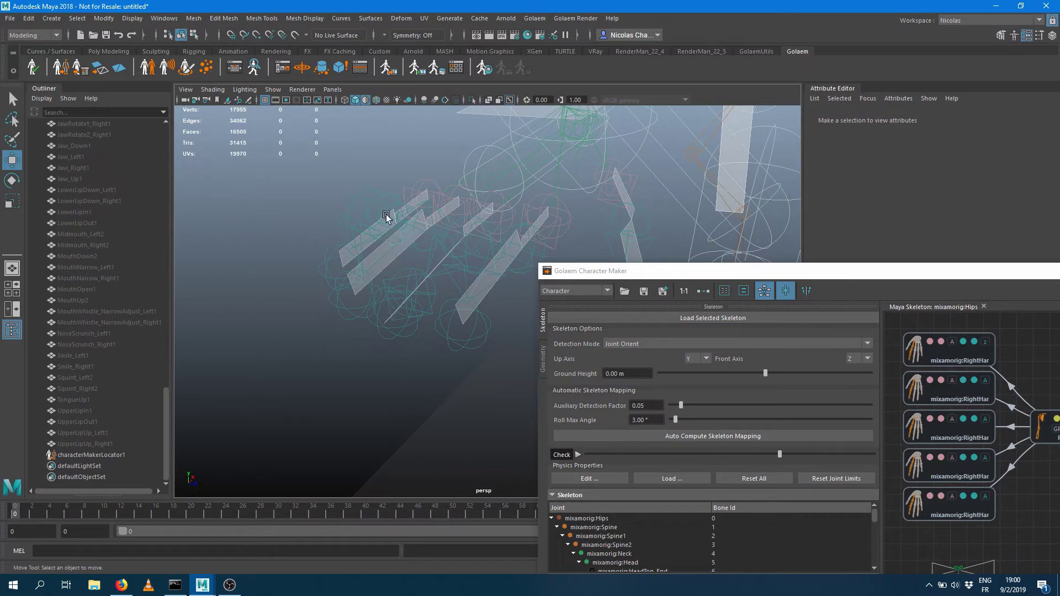
# Step: Set the extension IK normal planes of the remaining four right-hand finger nodes to z
pyautogui.click(986, 383)
pyautogui.click(986, 383)
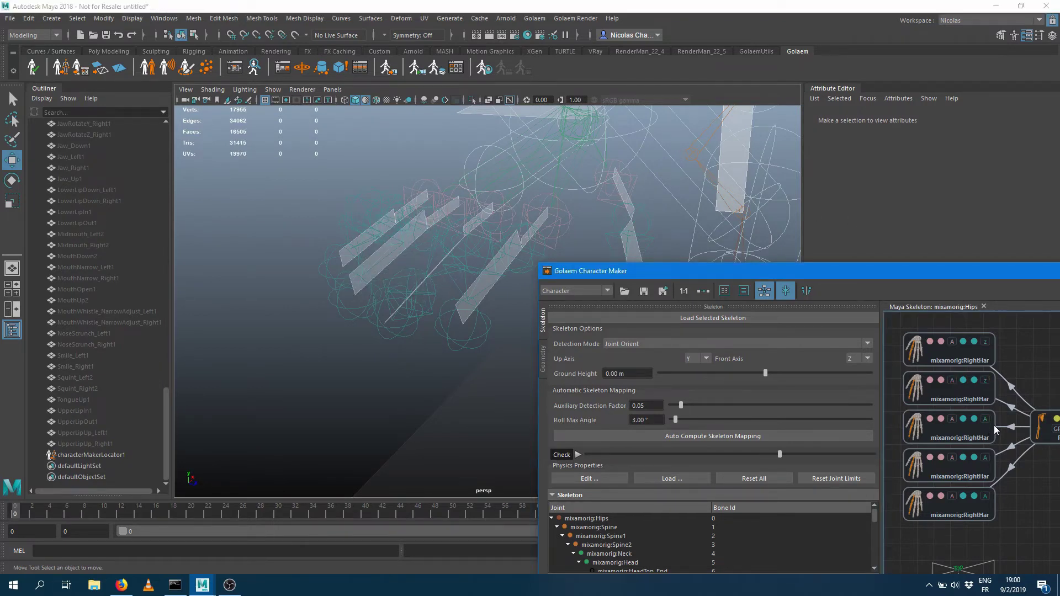
pyautogui.click(985, 420)
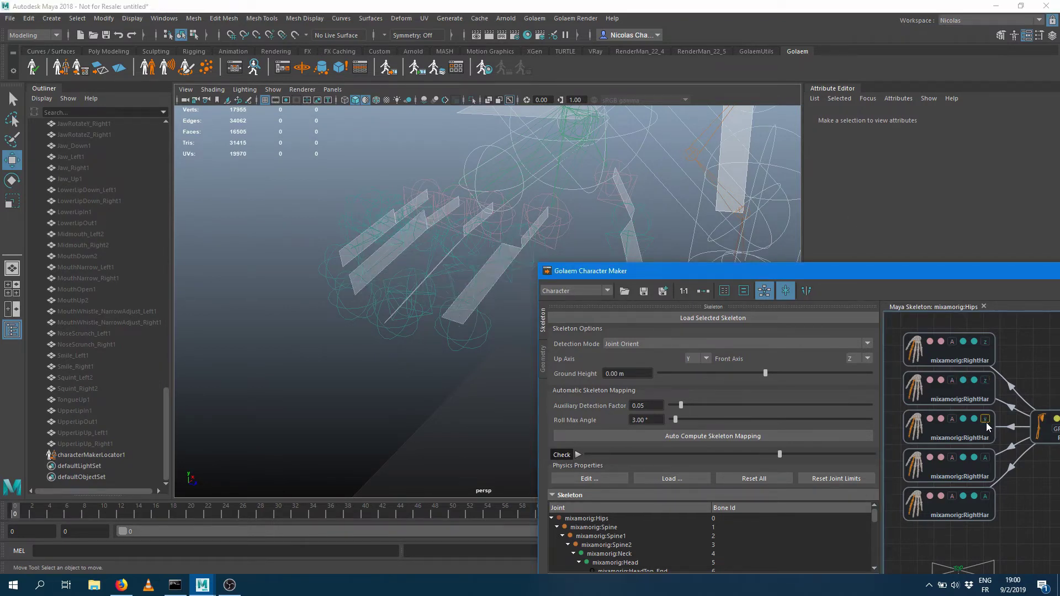
pyautogui.click(985, 457)
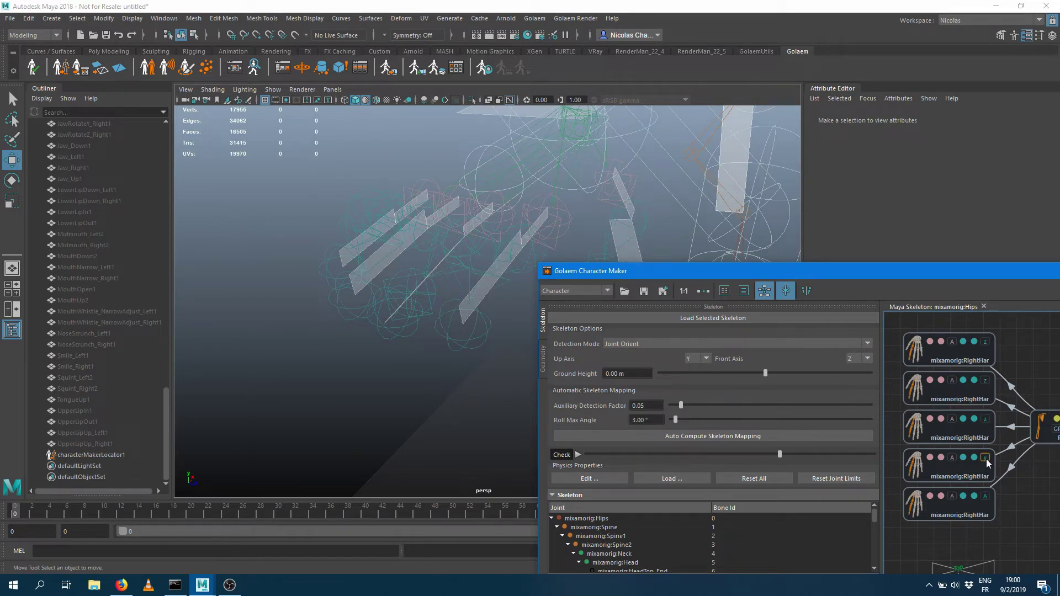
pyautogui.click(985, 457)
pyautogui.click(986, 497)
pyautogui.click(985, 496)
pyautogui.keyDown('alt'); pyautogui.moveTo(440, 401); pyautogui.dragTo(339, 345); pyautogui.keyUp('alt')
pyautogui.keyDown('alt'); pyautogui.moveTo(339, 345); pyautogui.dragTo(277, 372, button='middle'); pyautogui.keyUp('alt')
pyautogui.keyDown('alt'); pyautogui.moveTo(277, 371); pyautogui.dragTo(332, 371); pyautogui.keyUp('alt')
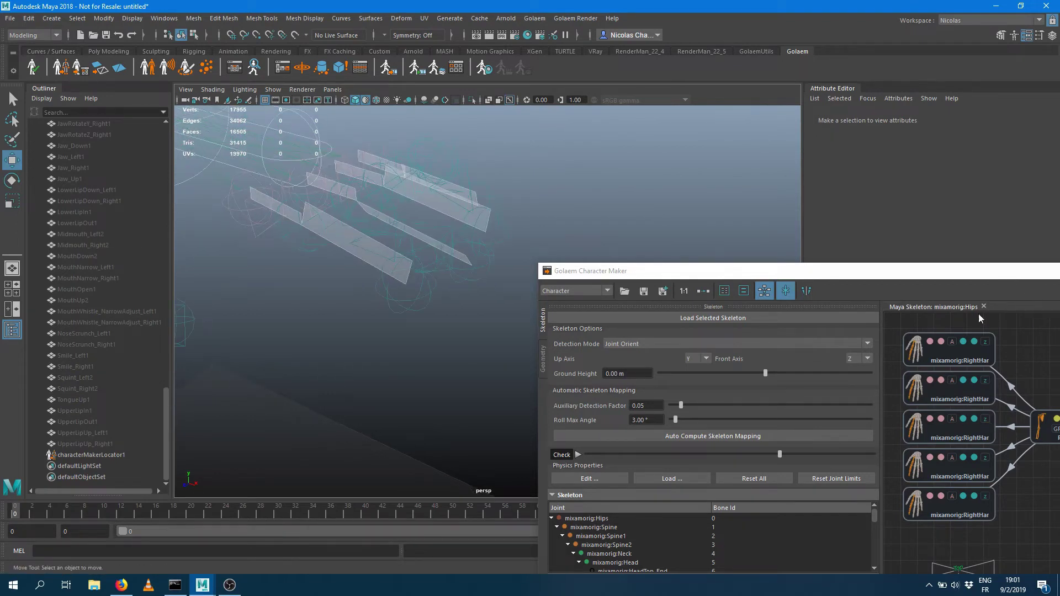
# Step: Set the extension IK normal planes of the first two left-hand finger nodes to -z
pyautogui.keyDown('alt'); pyautogui.moveTo(1030, 365); pyautogui.dragTo(766, 366, button='middle'); pyautogui.keyUp('alt')
pyautogui.keyDown('alt'); pyautogui.moveTo(982, 402); pyautogui.dragTo(662, 390, button='middle'); pyautogui.keyUp('alt')
pyautogui.click(1049, 337)
pyautogui.click(1055, 328)
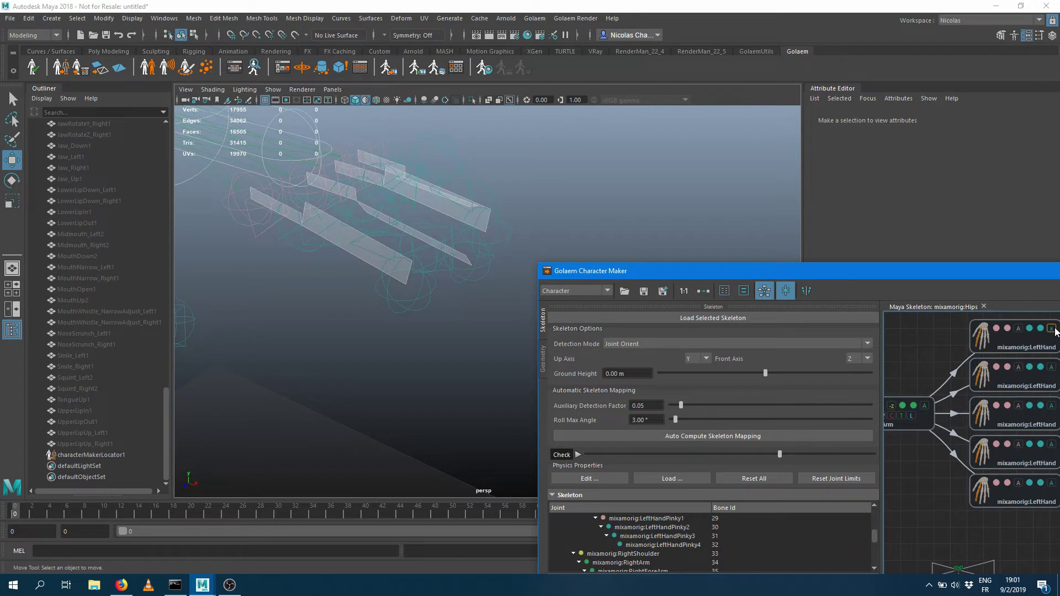
pyautogui.keyDown('alt'); pyautogui.moveTo(474, 352); pyautogui.dragTo(453, 355); pyautogui.keyUp('alt')
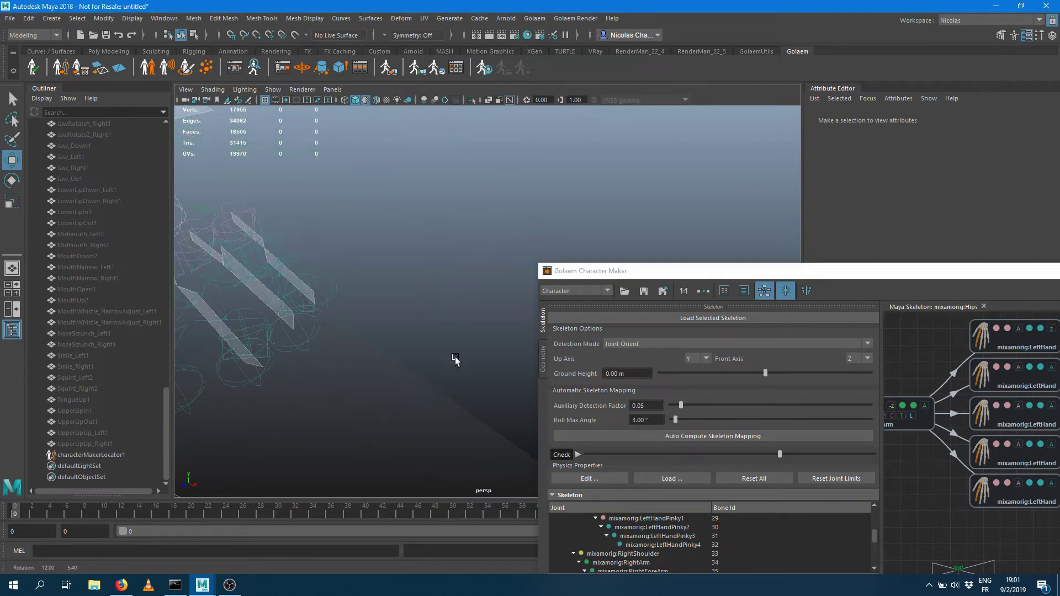
pyautogui.click(1053, 341)
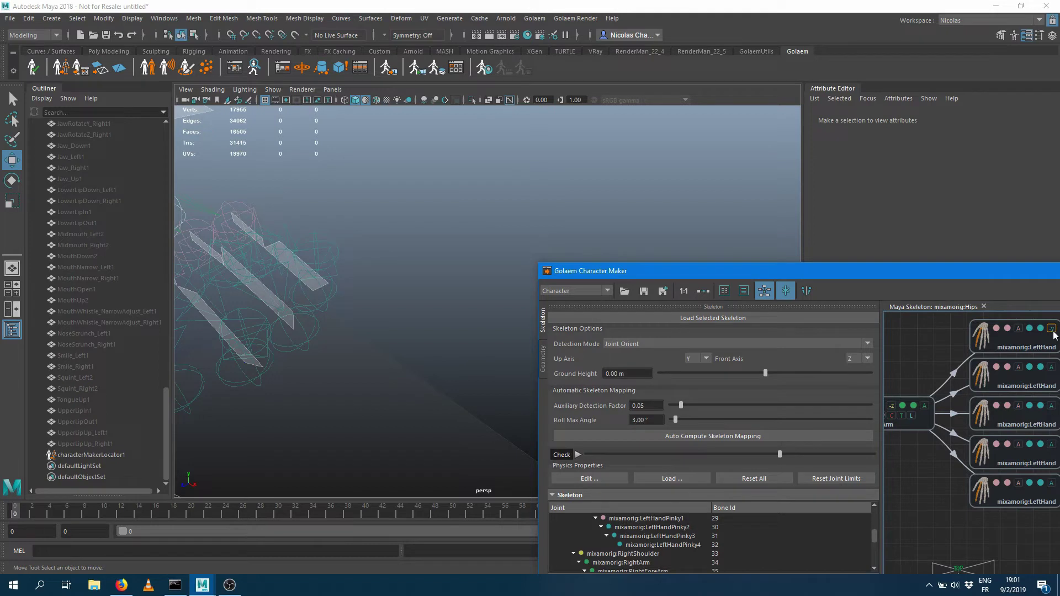
pyautogui.click(1051, 368)
pyautogui.click(1053, 370)
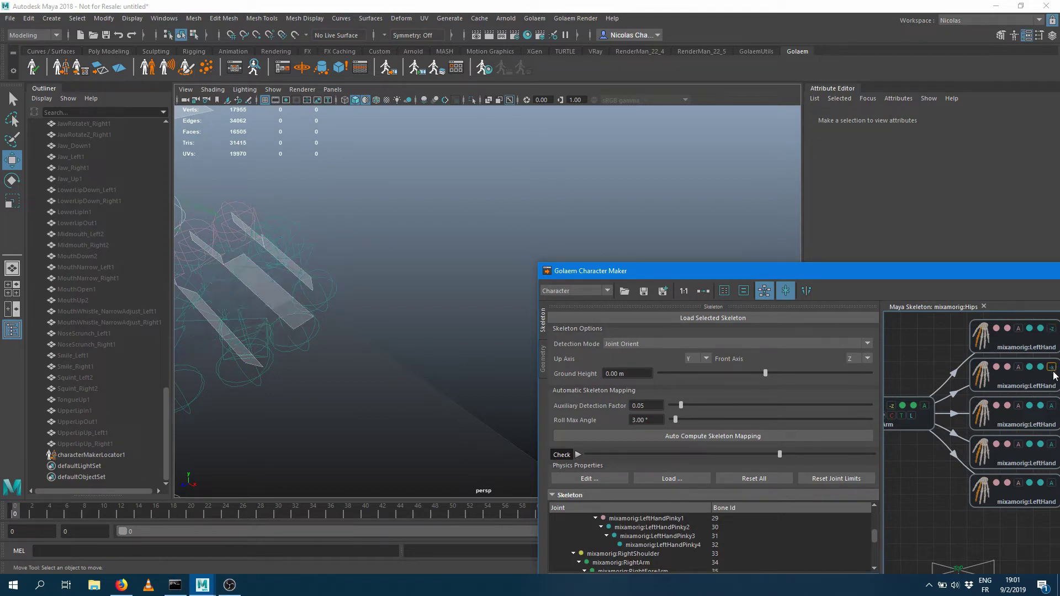
pyautogui.click(1053, 369)
pyautogui.click(1052, 368)
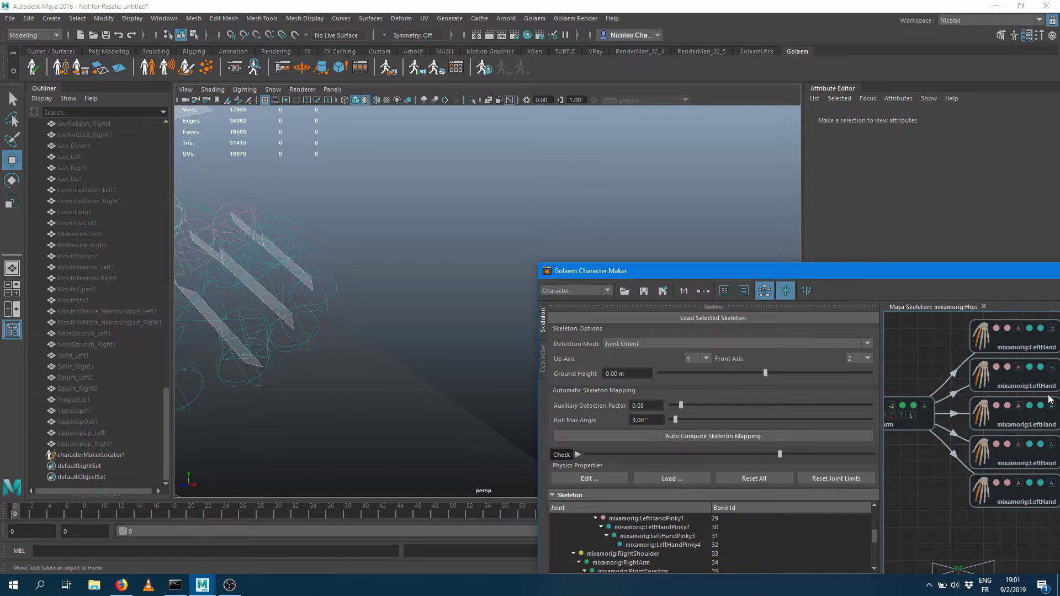
# Step: View the IK normal plane settings of the mixamorig:LeftHandRing node and close them without changes
pyautogui.rightClick(1034, 382)
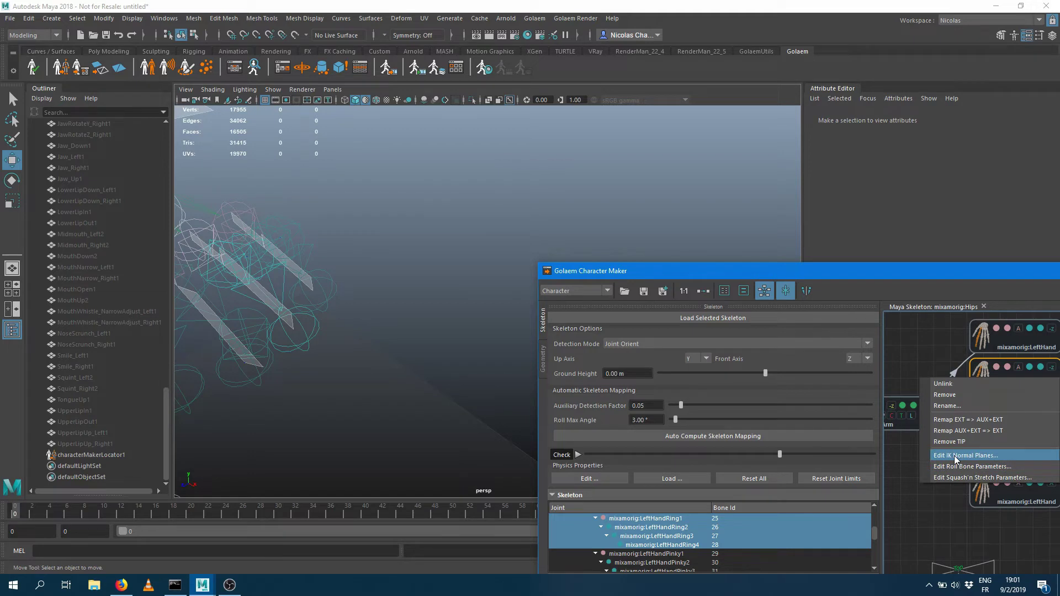
pyautogui.click(955, 457)
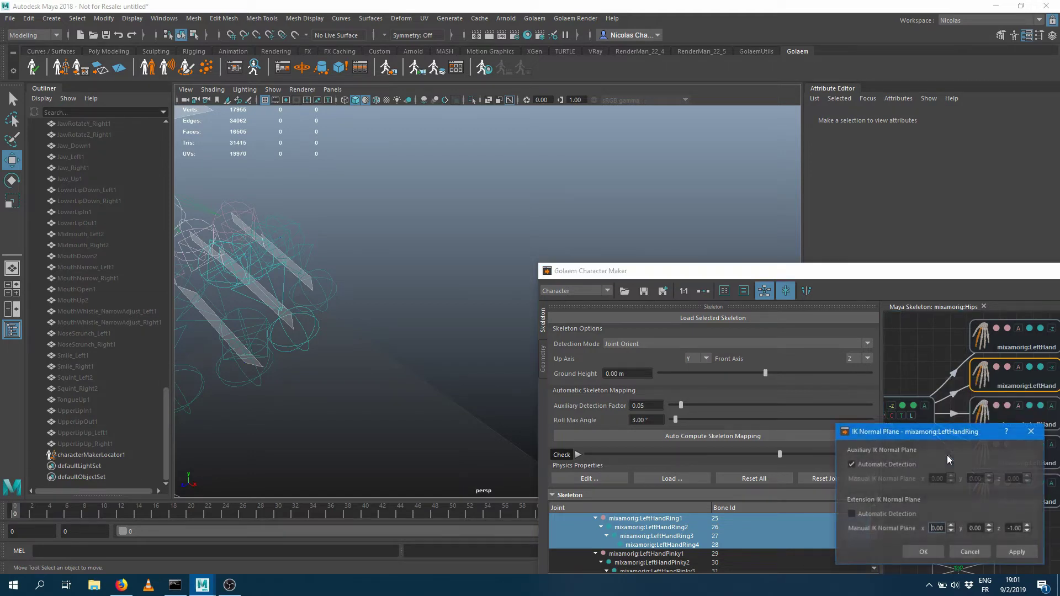
pyautogui.click(970, 552)
# Step: Set the extension IK normal planes of the remaining three left-hand finger nodes to -z
pyautogui.click(1052, 406)
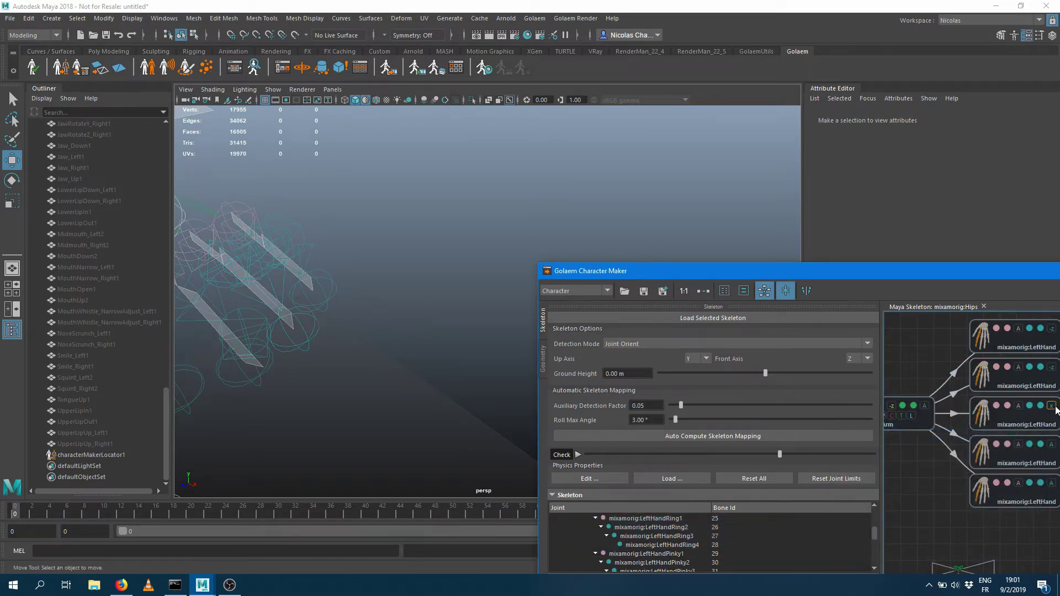
pyautogui.click(1052, 408)
pyautogui.click(1052, 485)
pyautogui.click(1051, 484)
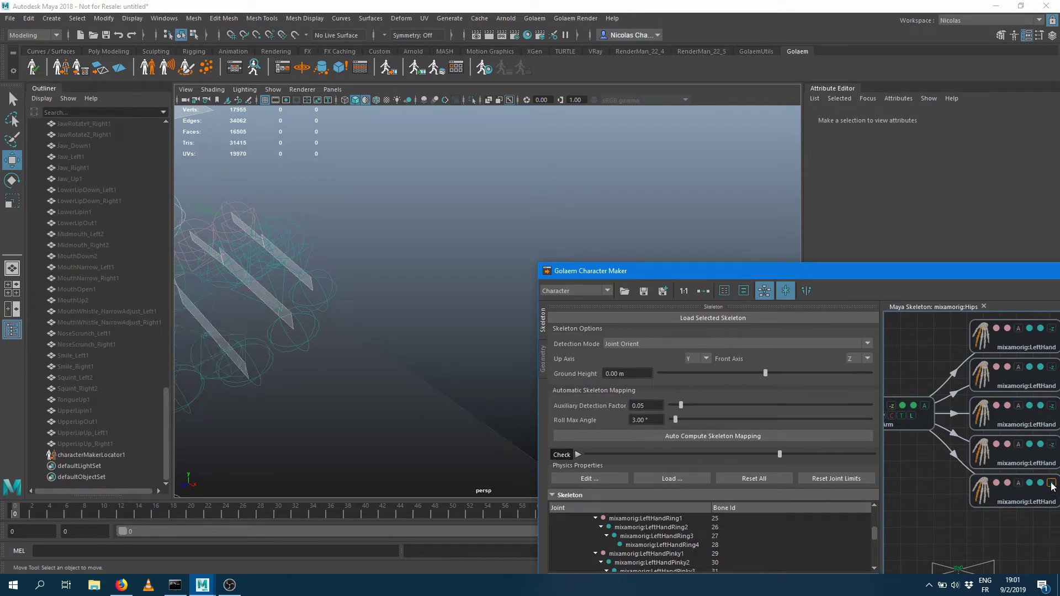
pyautogui.click(1051, 483)
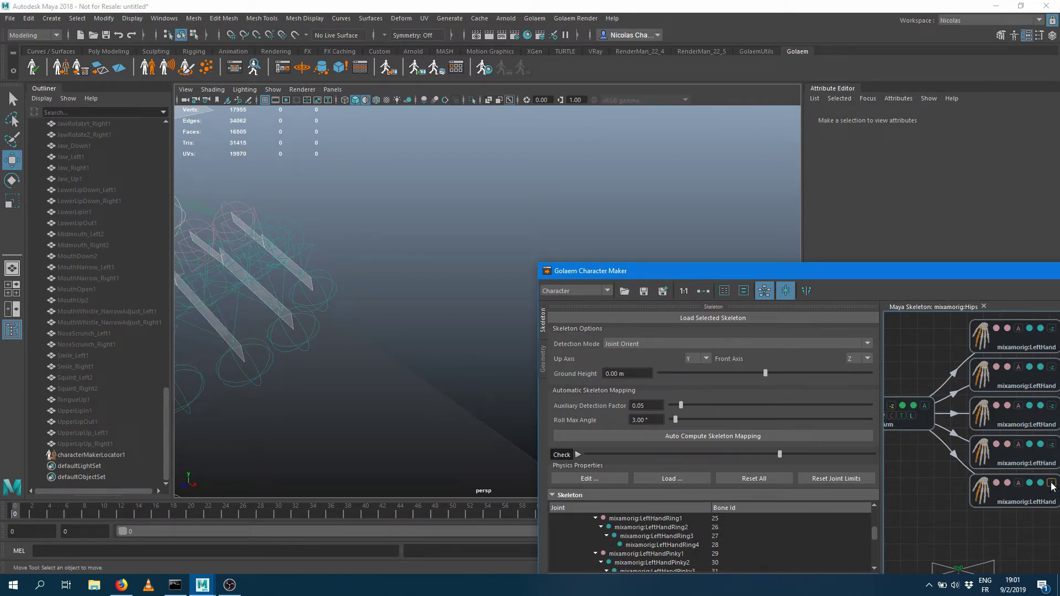
pyautogui.click(1051, 484)
# Step: Move the mapping check to its maximum and examine the whole skeleton's pose in the viewport
pyautogui.keyDown('alt'); pyautogui.moveTo(480, 300); pyautogui.dragTo(467, 347); pyautogui.keyUp('alt')
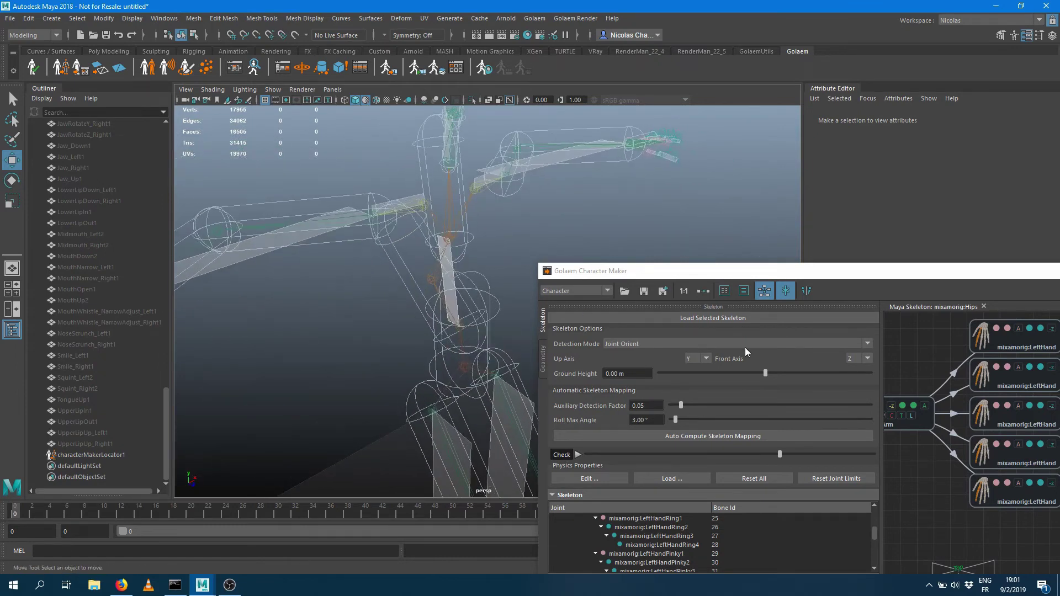
pyautogui.moveTo(779, 453); pyautogui.dragTo(907, 447)
pyautogui.keyDown('alt'); pyautogui.moveTo(418, 322); pyautogui.dragTo(414, 314); pyautogui.keyUp('alt')
pyautogui.keyDown('alt'); pyautogui.moveTo(414, 313); pyautogui.dragTo(366, 234, button='right'); pyautogui.keyUp('alt')
pyautogui.keyDown('alt'); pyautogui.moveTo(366, 237); pyautogui.dragTo(371, 289); pyautogui.keyUp('alt')
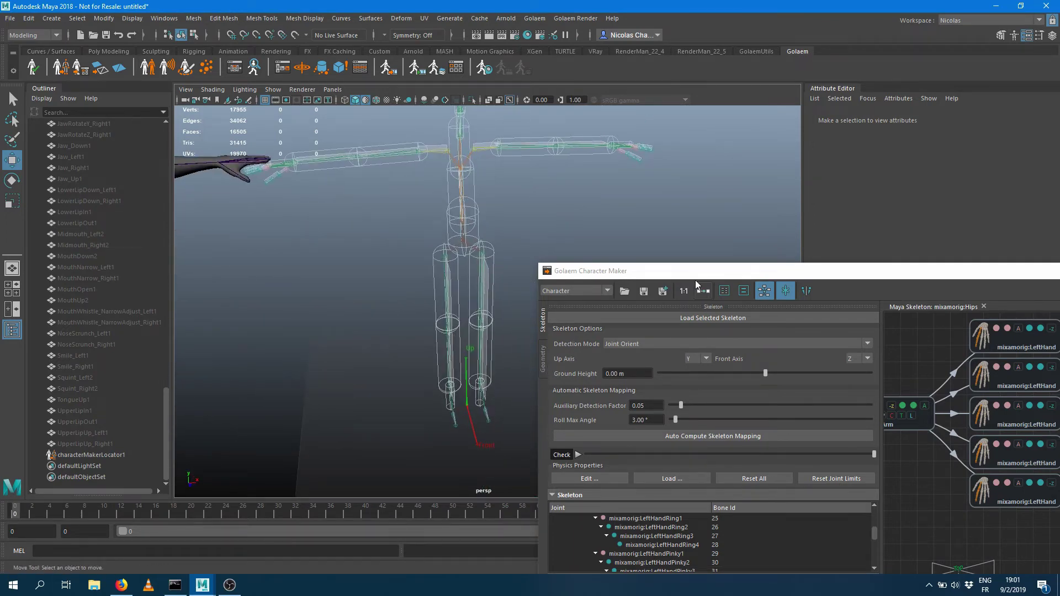
# Step: Switch Character Maker to the Geometry section and add an Asset Group node connected to the Character node
pyautogui.moveTo(692, 272); pyautogui.dragTo(668, 139)
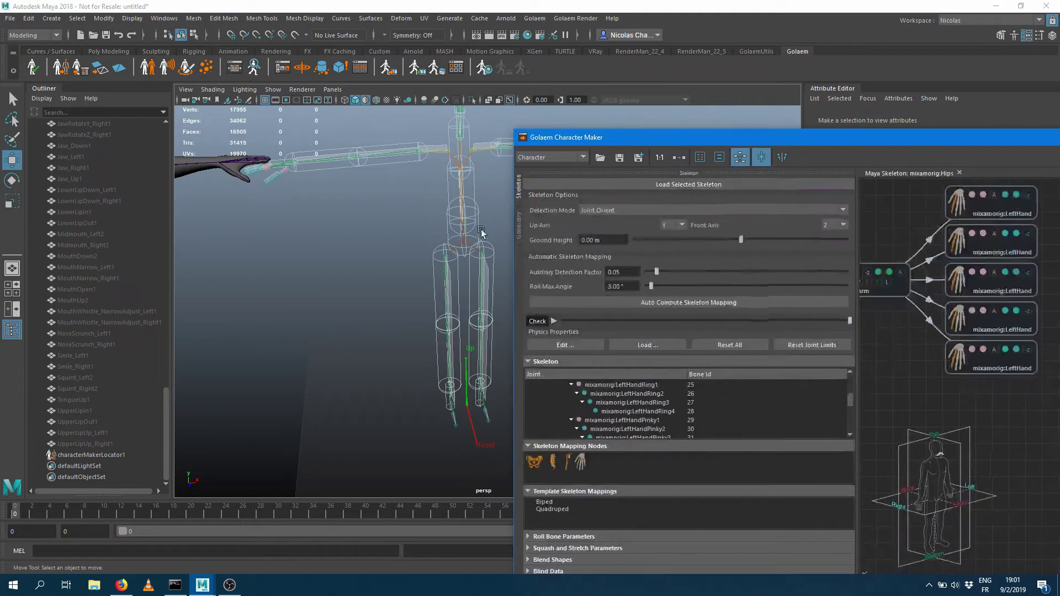
pyautogui.click(520, 222)
pyautogui.scroll(10, 82, 271)
pyautogui.keyDown('alt'); pyautogui.moveTo(230, 286); pyautogui.dragTo(409, 316, button='middle'); pyautogui.keyUp('alt')
pyautogui.keyDown('alt'); pyautogui.moveTo(409, 316); pyautogui.dragTo(336, 305, button='right'); pyautogui.keyUp('alt')
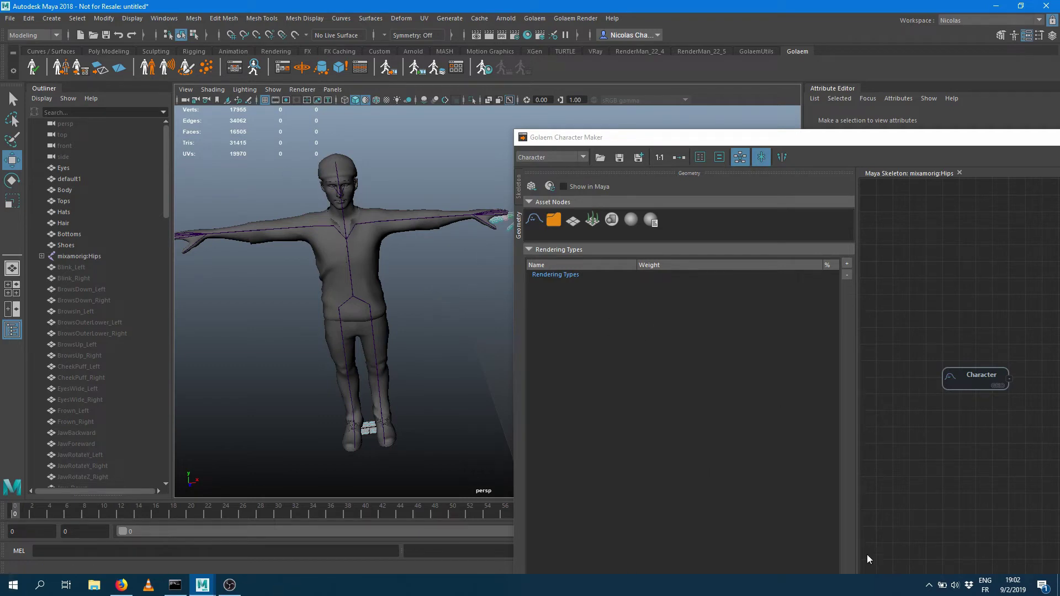
pyautogui.moveTo(995, 501); pyautogui.dragTo(905, 476, button='middle')
pyautogui.moveTo(553, 220); pyautogui.dragTo(980, 352)
pyautogui.moveTo(907, 353); pyautogui.dragTo(967, 353)
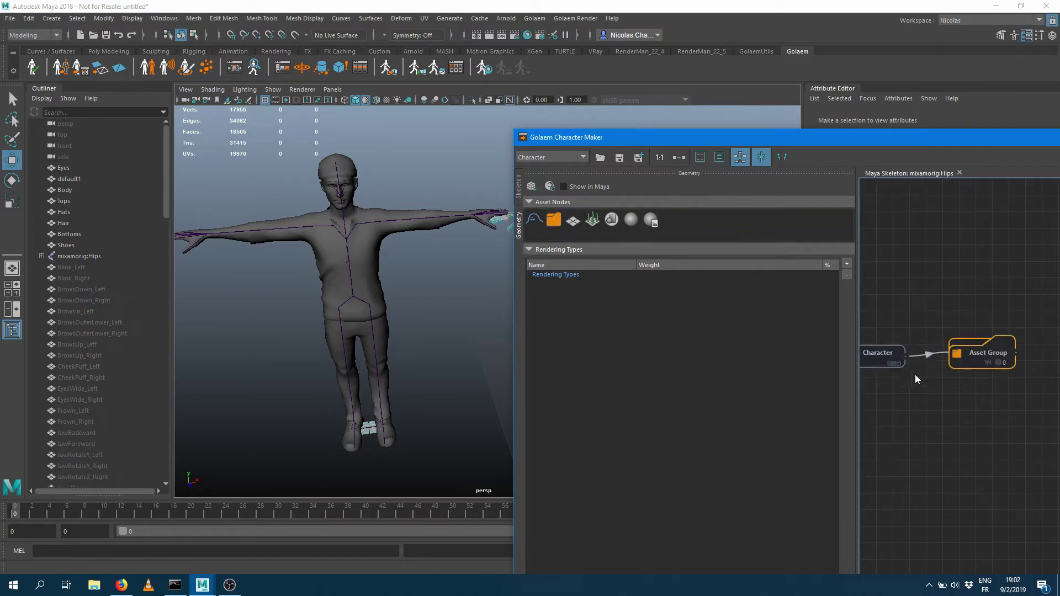
# Step: Add the Eyes, default1, Body, Tops, Hats, Hair, Bottoms and Shoes meshes to the Asset Group
pyautogui.click(71, 170)
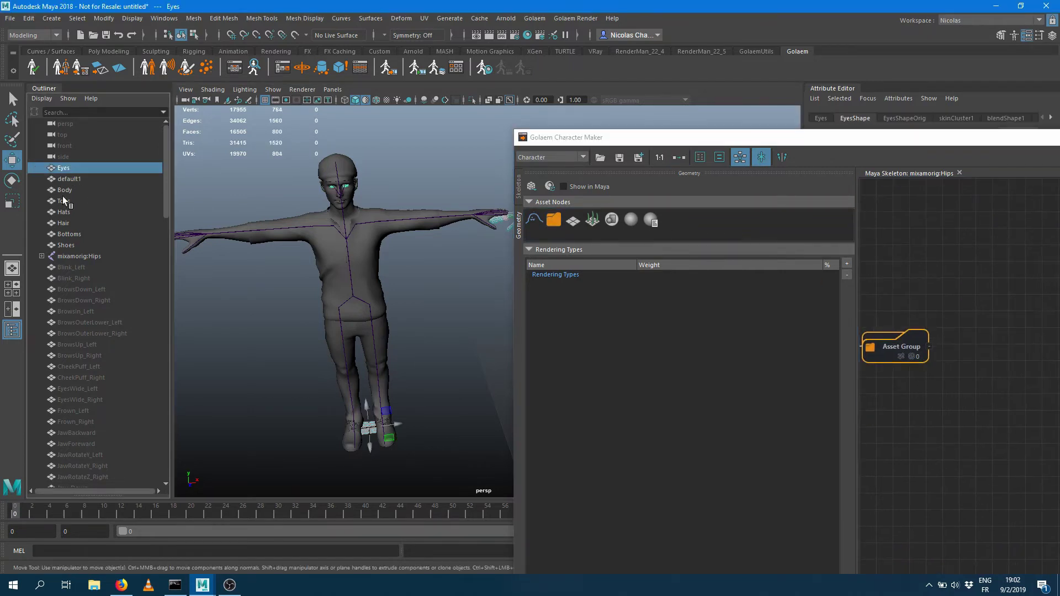
pyautogui.keyDown('shift'); pyautogui.click(66, 245); pyautogui.keyUp('shift')
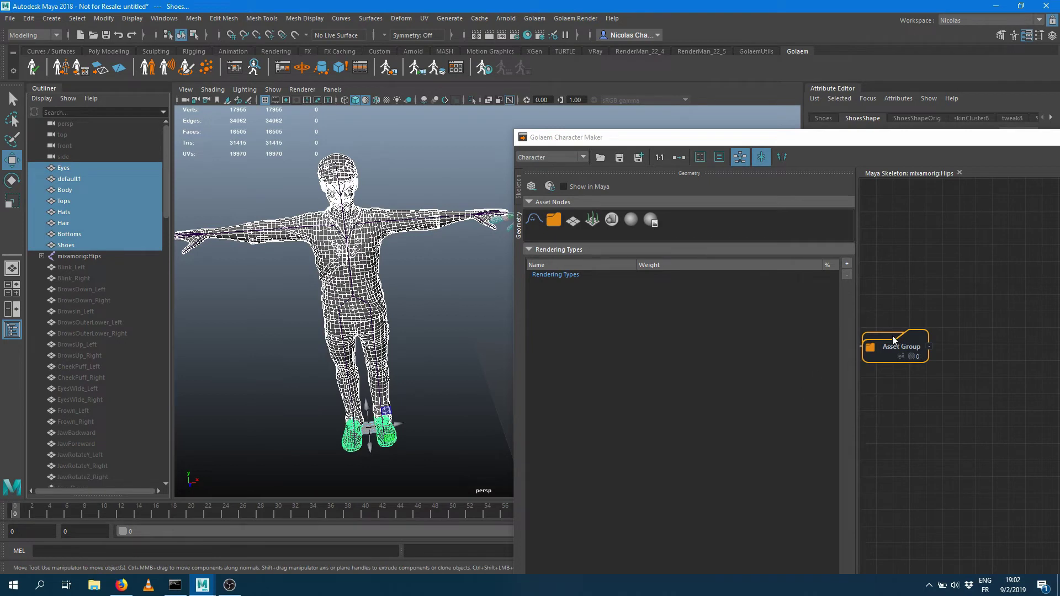
pyautogui.click(531, 187)
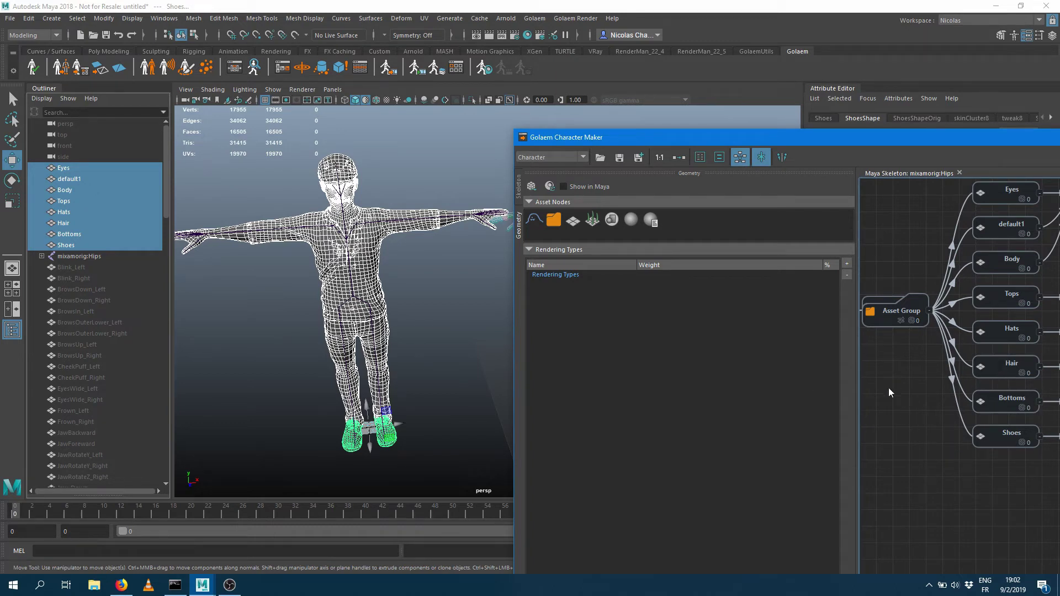
# Step: Export the Character node's geometry to the Desktop as malcolm in the new Golaem .gcg format
pyautogui.moveTo(873, 386); pyautogui.dragTo(1058, 418, button='middle')
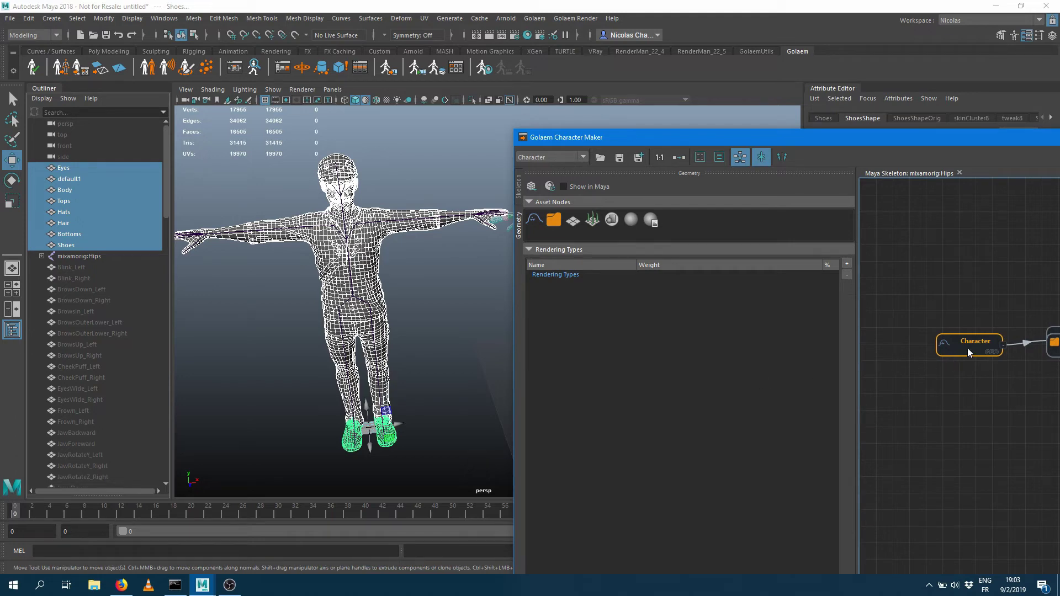
pyautogui.moveTo(925, 138); pyautogui.dragTo(419, 266)
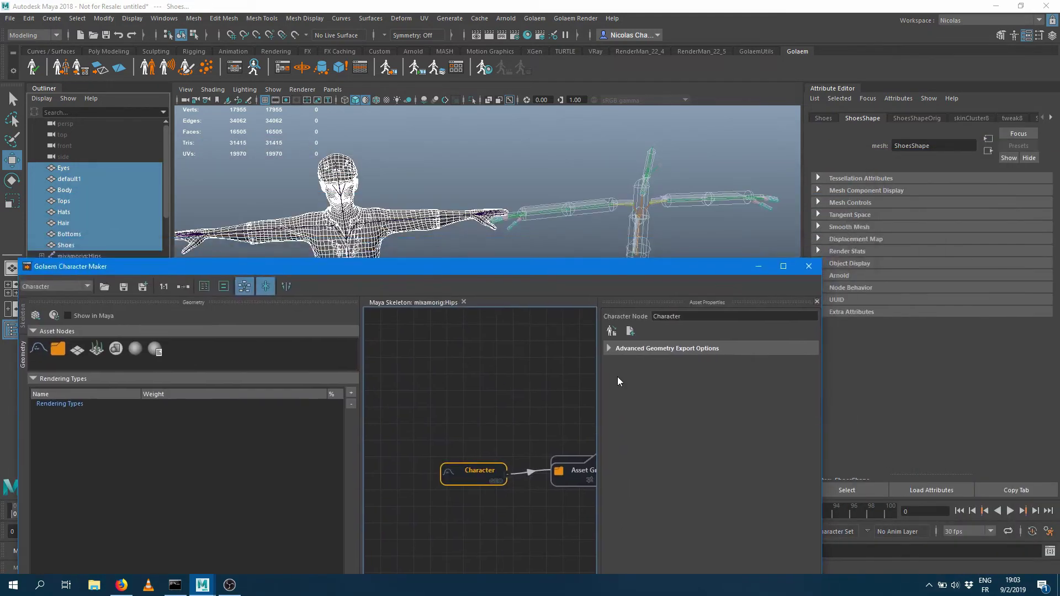
pyautogui.click(612, 331)
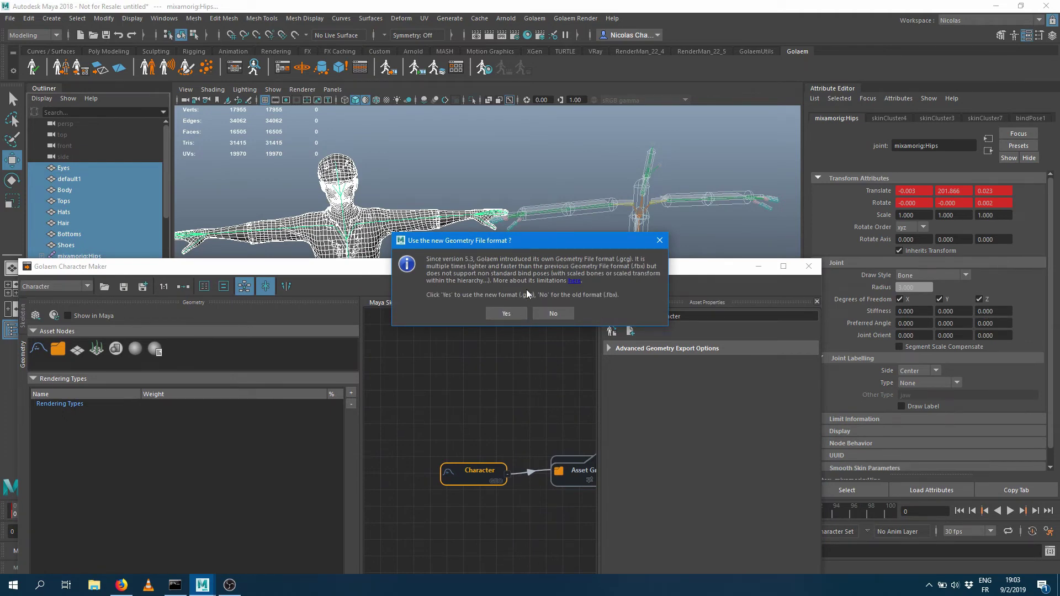
pyautogui.click(499, 315)
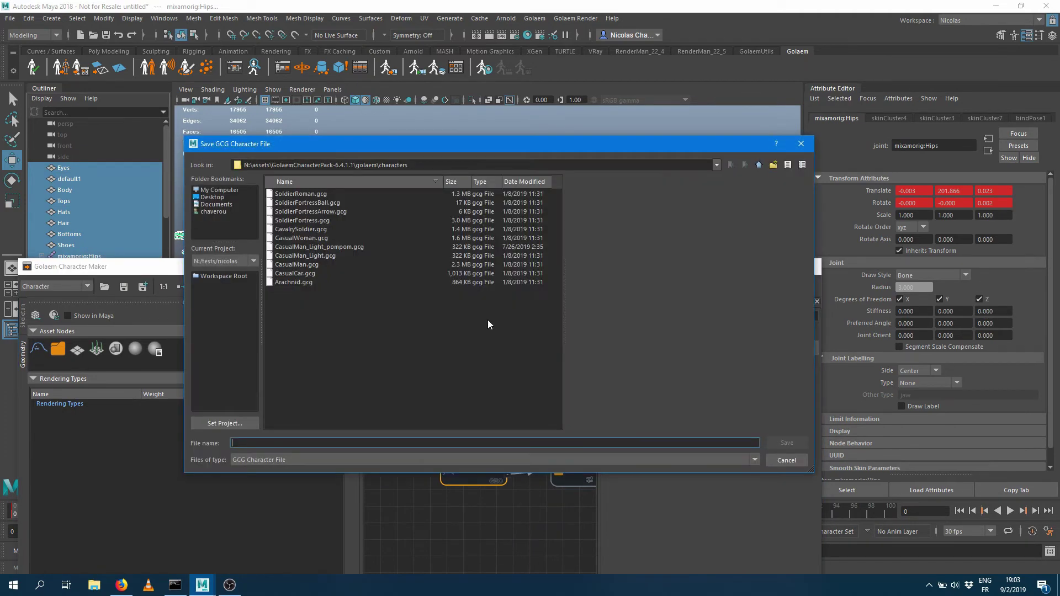
pyautogui.click(209, 198)
pyautogui.click(261, 441)
pyautogui.write('malcolm')
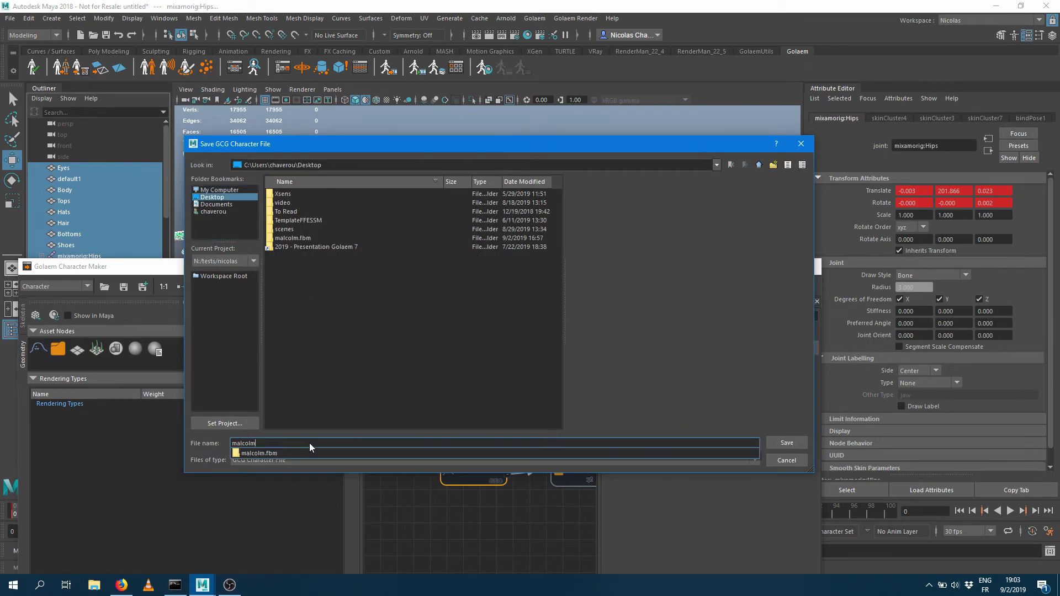
pyautogui.press('Return')
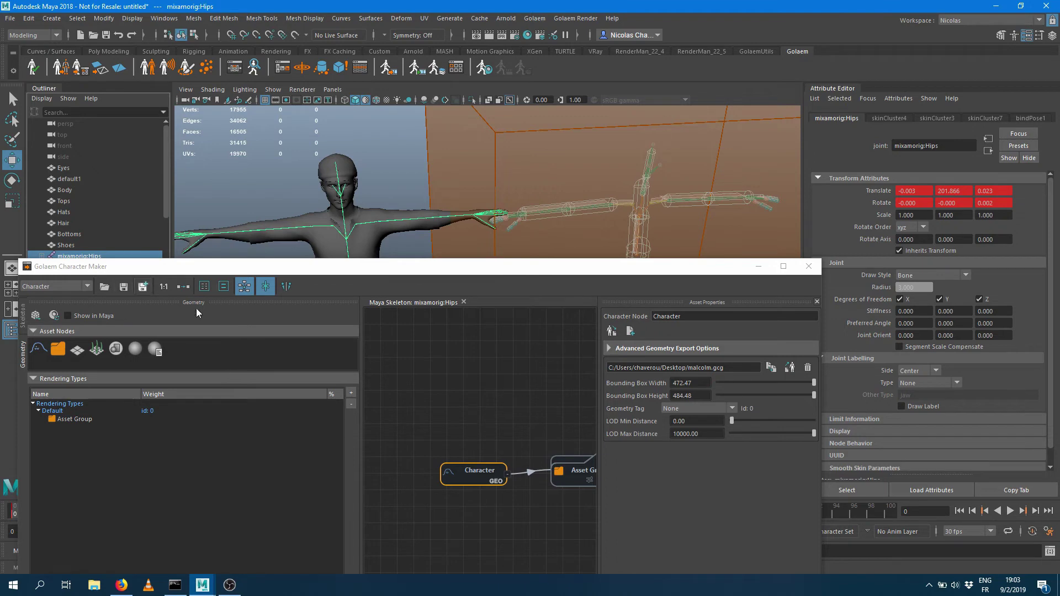
# Step: Save the Golaem character file to the Desktop as malcolm
pyautogui.moveTo(426, 388); pyautogui.dragTo(233, 369, button='middle')
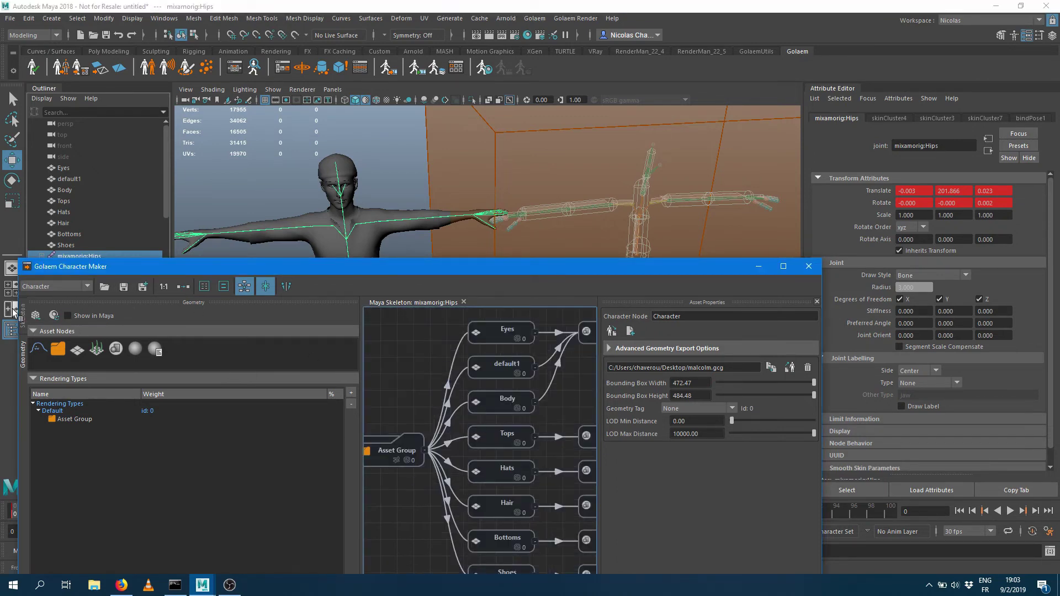
pyautogui.click(124, 286)
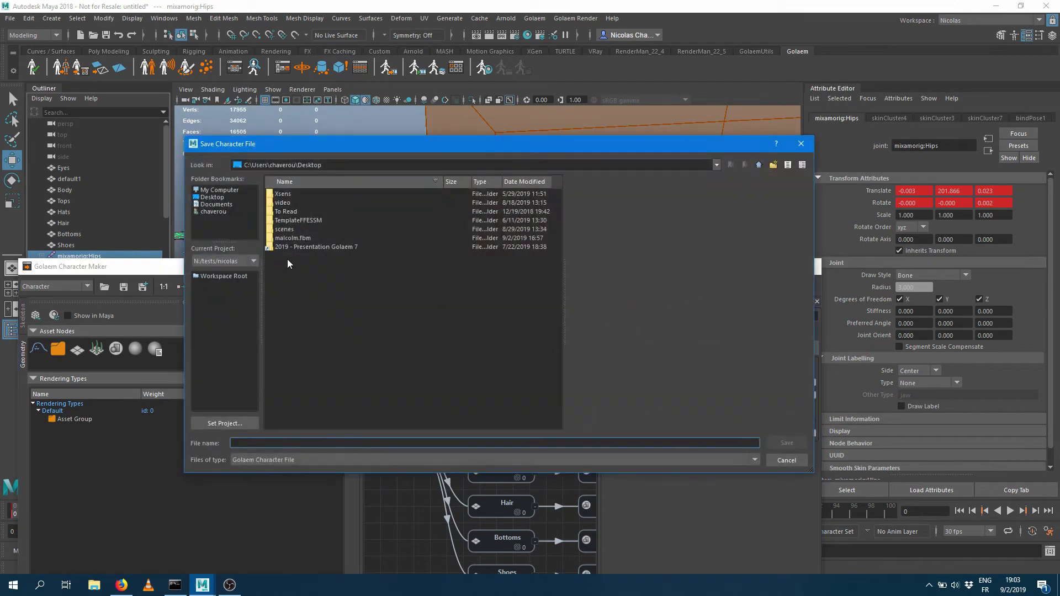
pyautogui.click(228, 230)
pyautogui.click(413, 444)
pyautogui.write('malcolm')
pyautogui.press('Return')
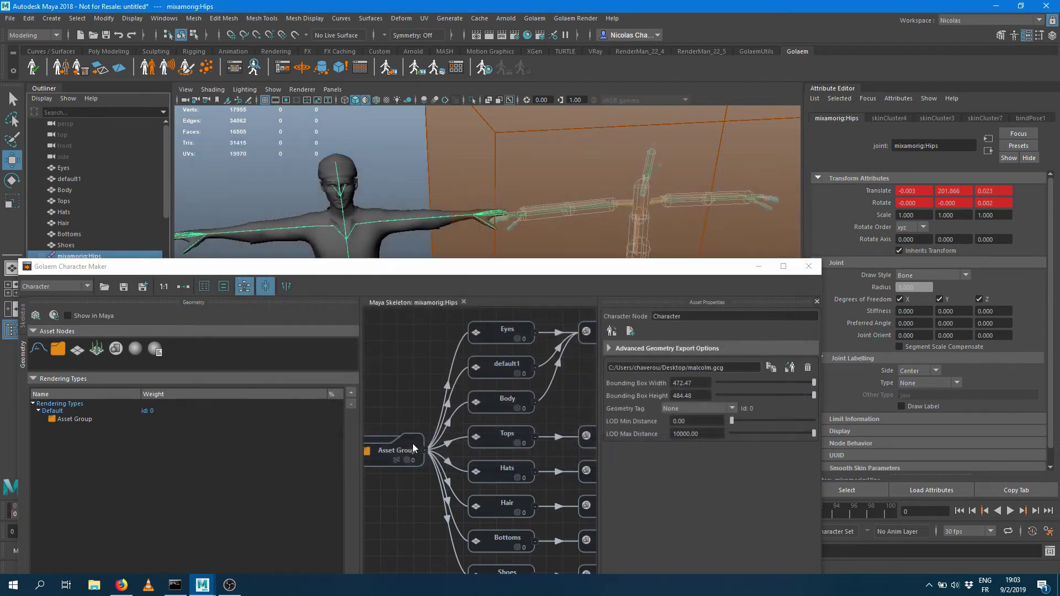
# Step: Check the exported malcolm.gcg and malcolm.gcha files on the Windows desktop and return to Maya
pyautogui.press('super+d')
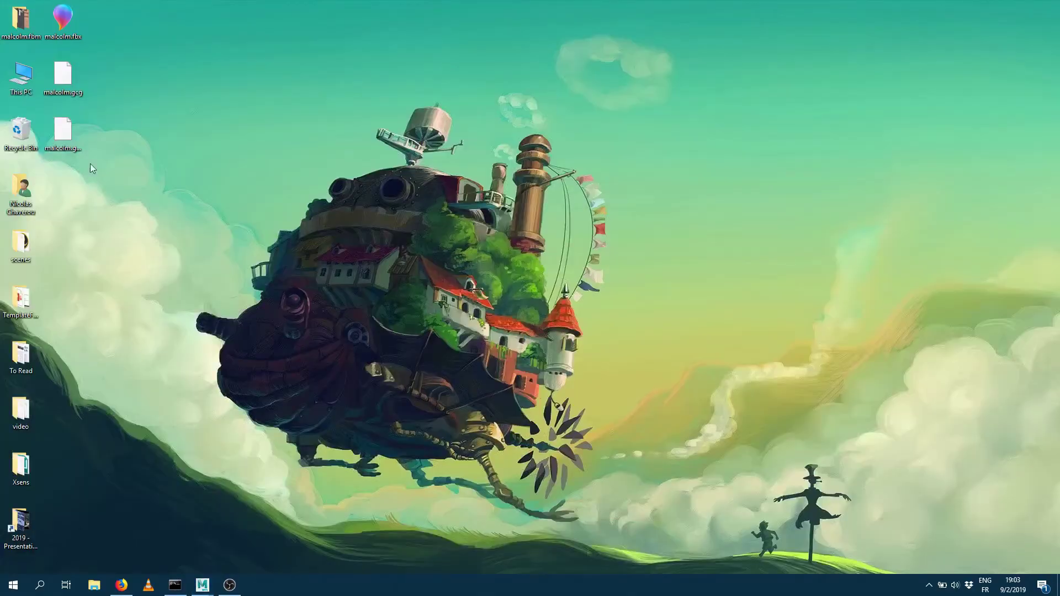
pyautogui.click(77, 72)
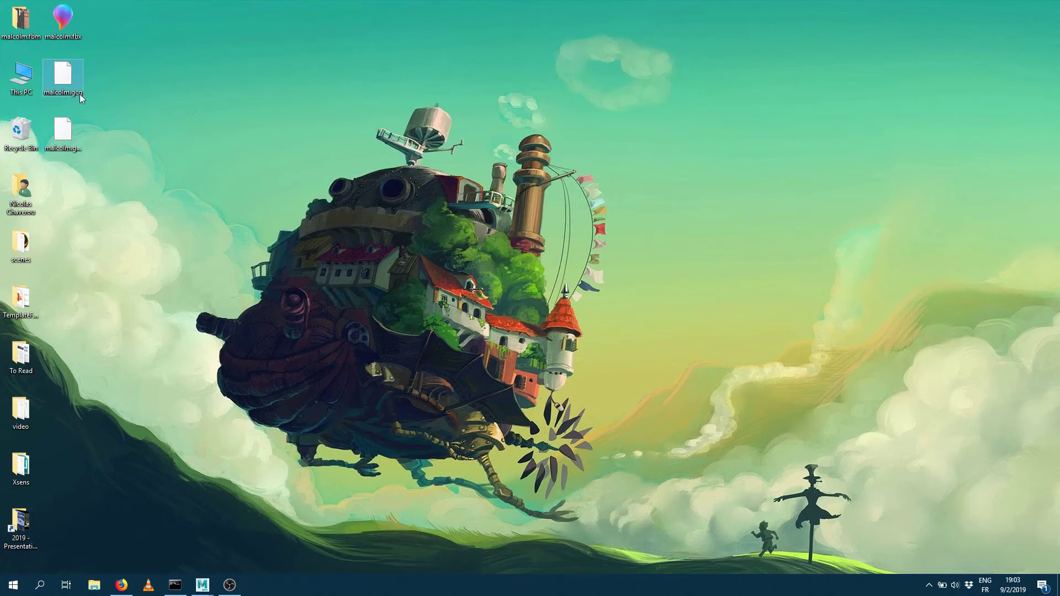
pyautogui.moveTo(73, 77)
pyautogui.click(62, 145)
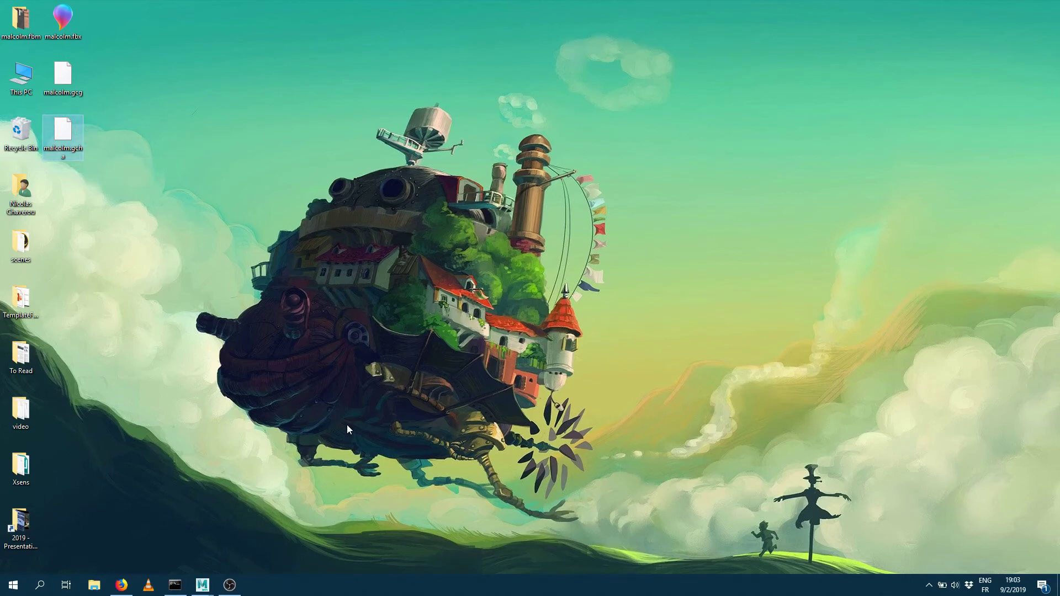
pyautogui.moveTo(202, 584)
pyautogui.click(271, 555)
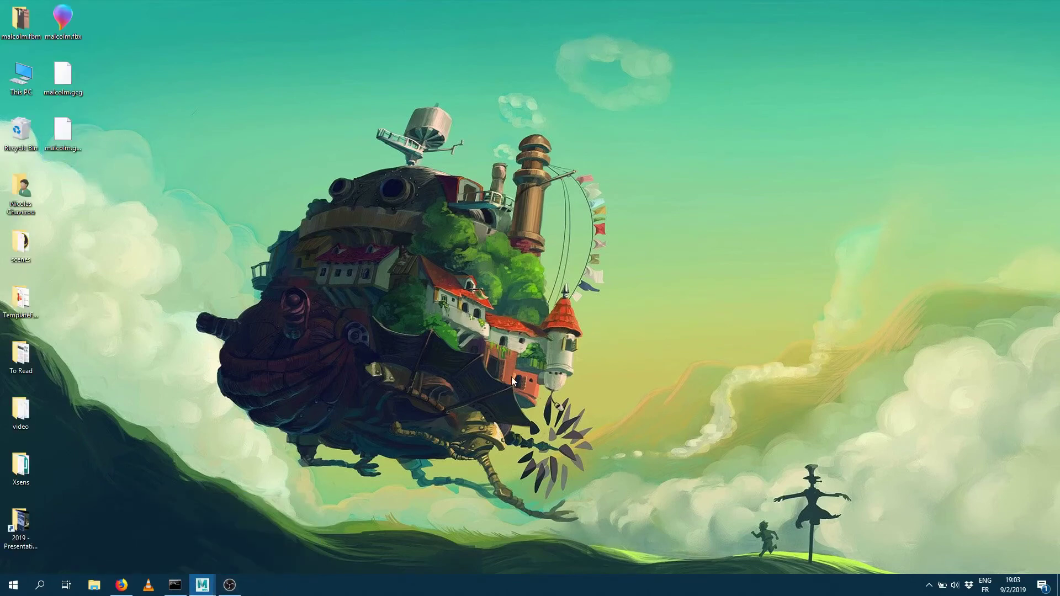
# Step: Minimize Character Maker and create an entity type from the malcolm.gcha character file
pyautogui.click(758, 266)
pyautogui.press('a')
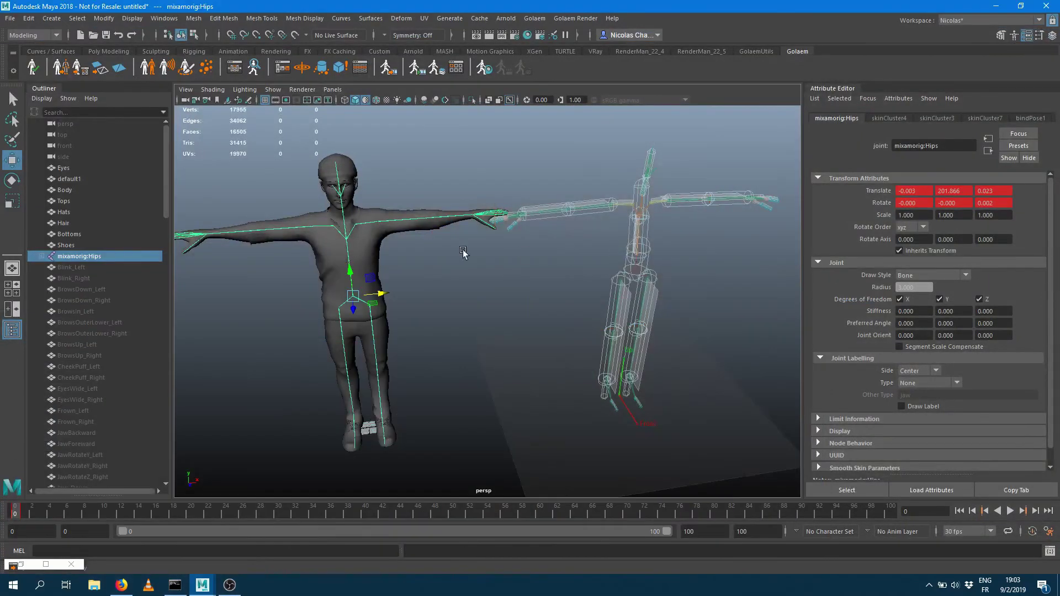
pyautogui.keyDown('alt'); pyautogui.moveTo(382, 287); pyautogui.dragTo(434, 284); pyautogui.keyUp('alt')
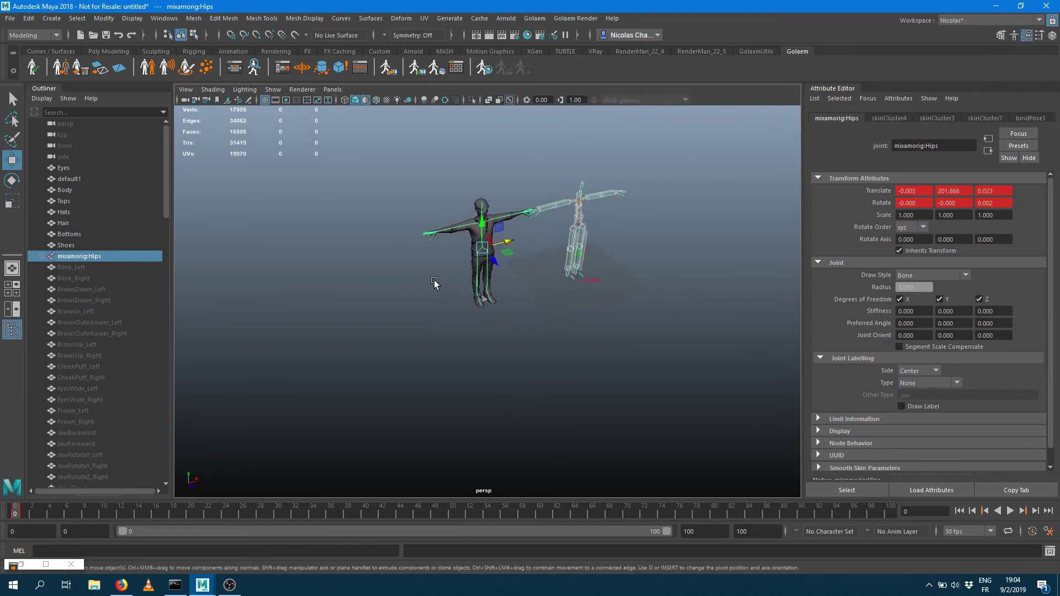
pyautogui.click(146, 71)
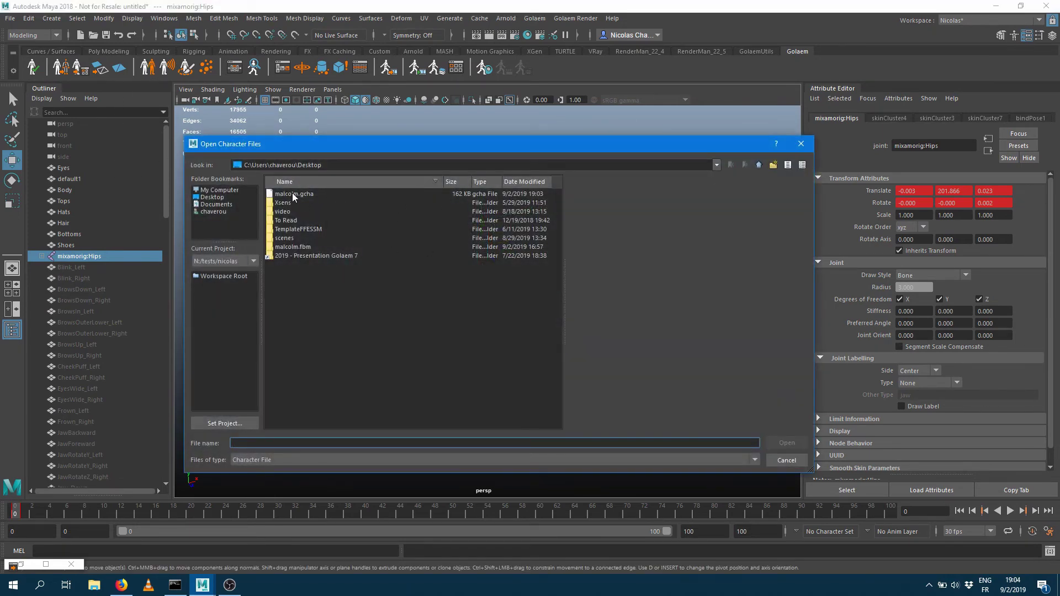
pyautogui.doubleClick(293, 193)
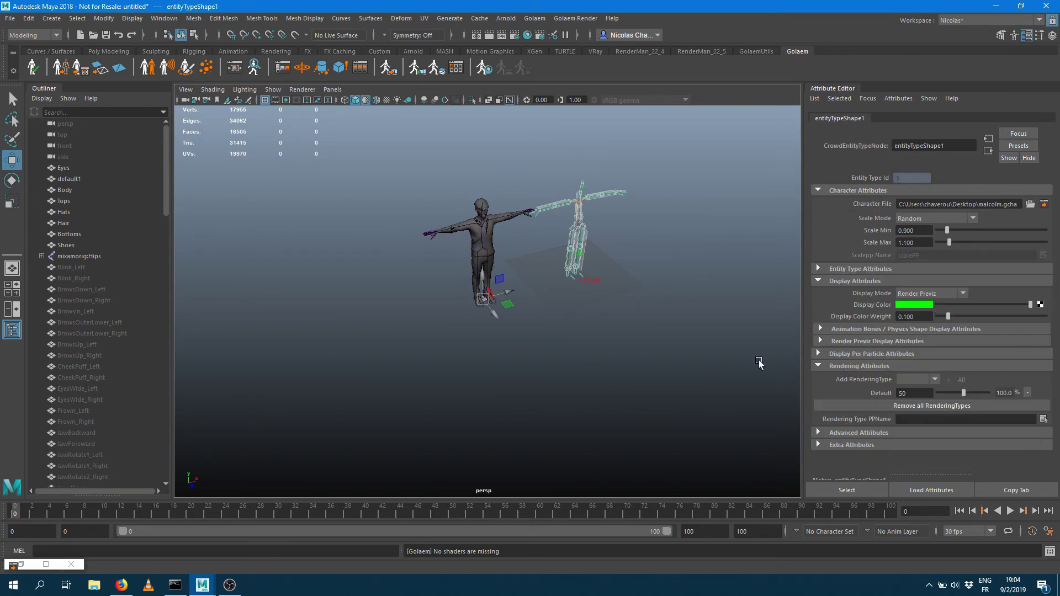
# Step: Compare the crowd locator's size with the character's feet and set the crowd manager's Crowd Unit to centimeter
pyautogui.scroll(-15, 110, 313)
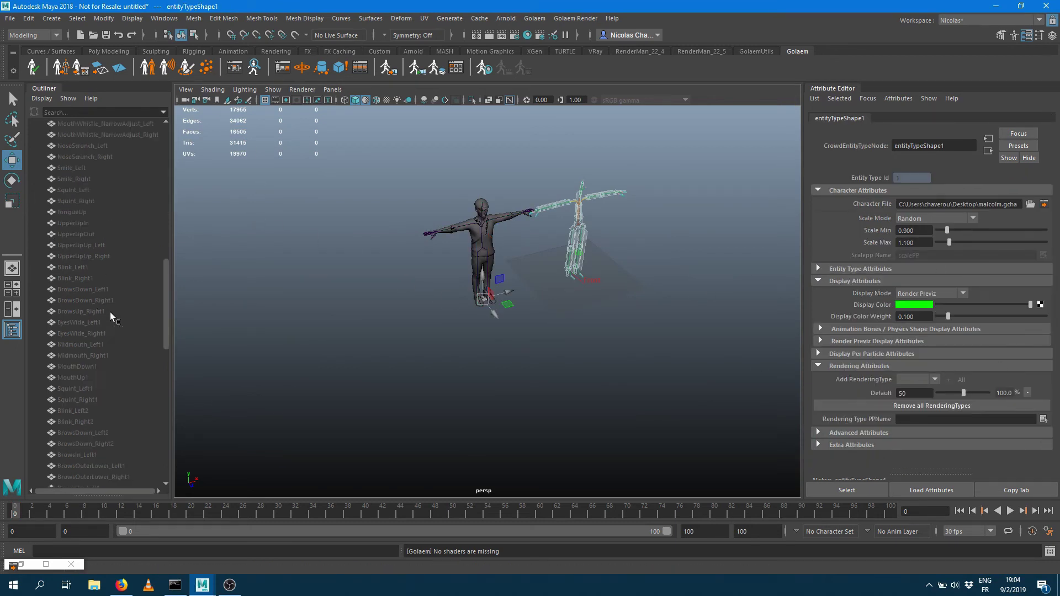
pyautogui.press('f')
pyautogui.scroll(4, 541, 300)
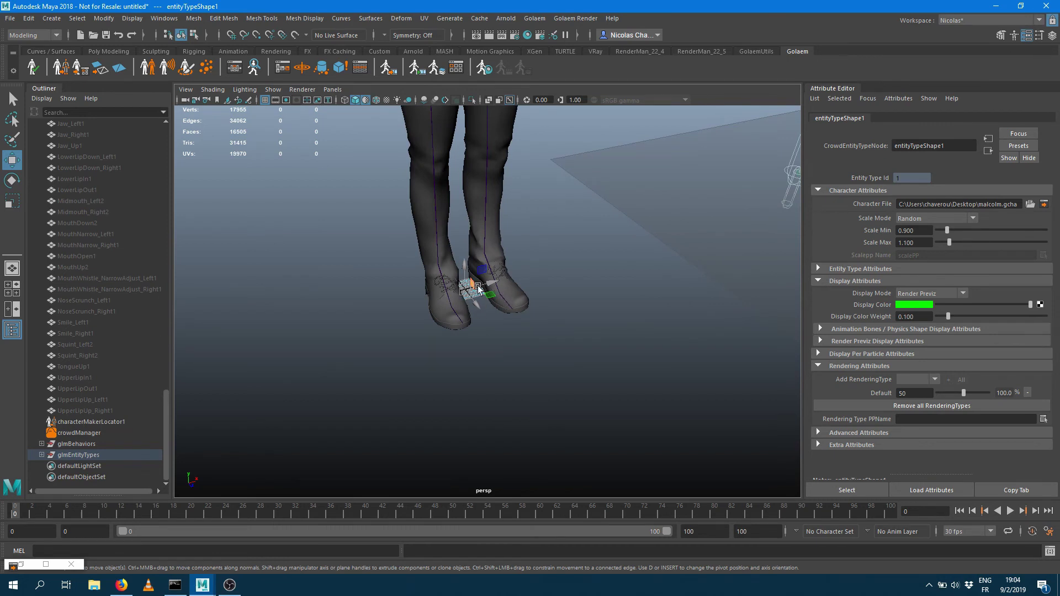
pyautogui.scroll(-4, 357, 305)
pyautogui.scroll(7, 446, 331)
pyautogui.scroll(3, 446, 332)
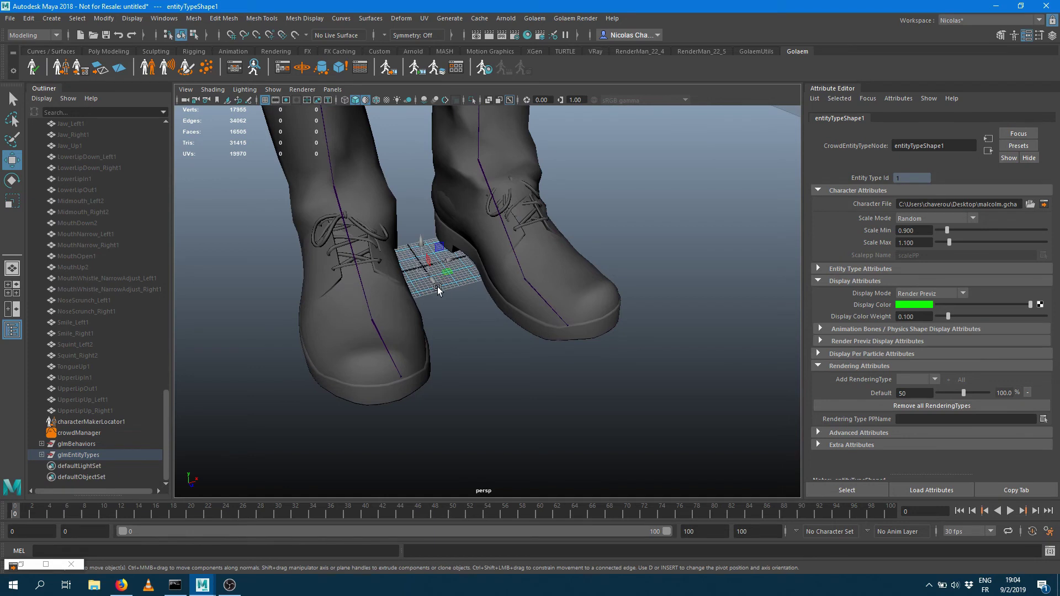
pyautogui.scroll(-8, 487, 191)
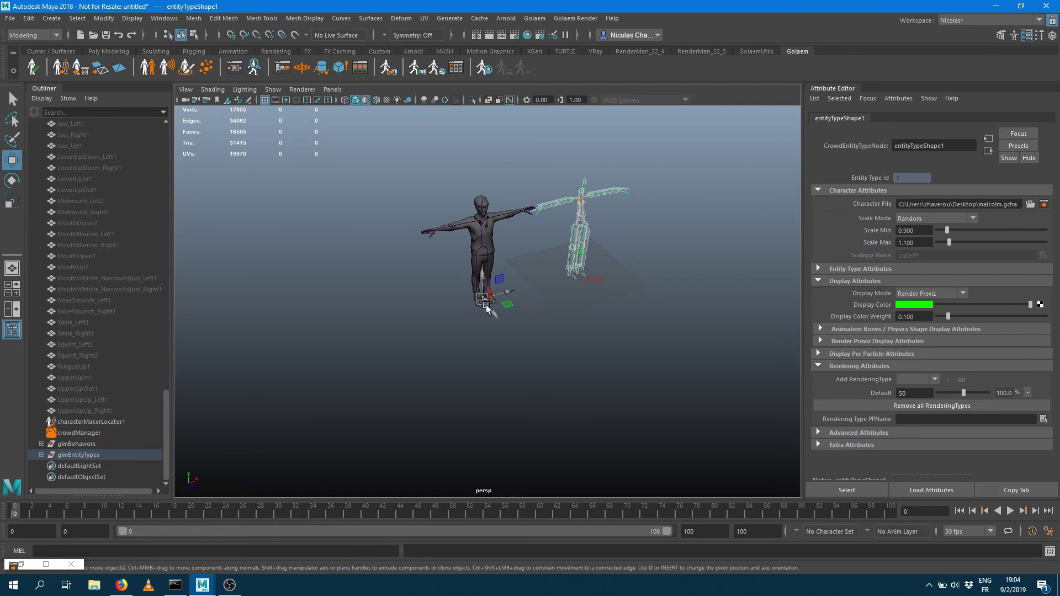
pyautogui.click(78, 434)
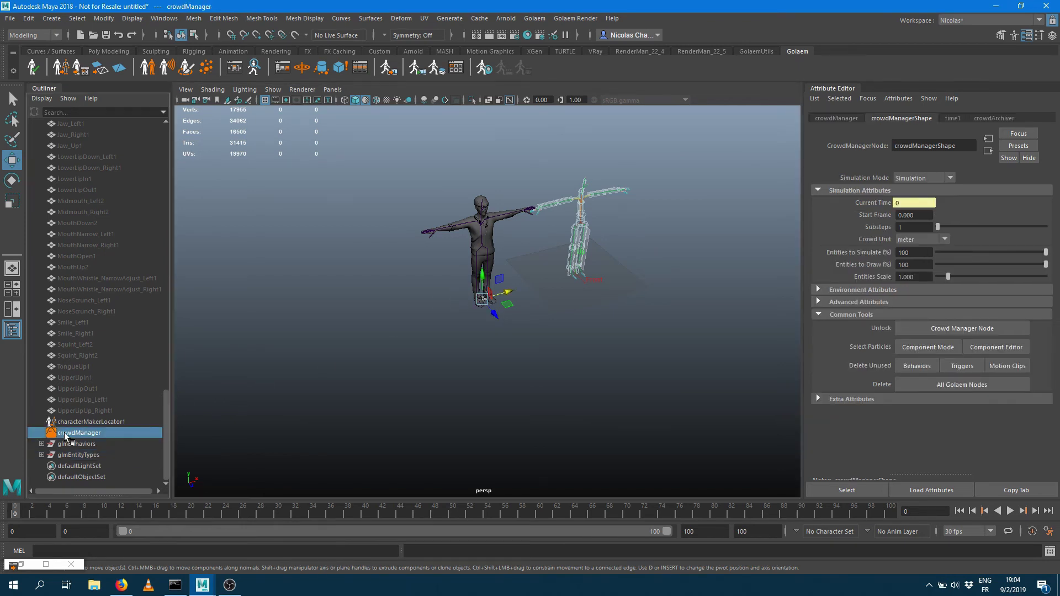
pyautogui.click(909, 241)
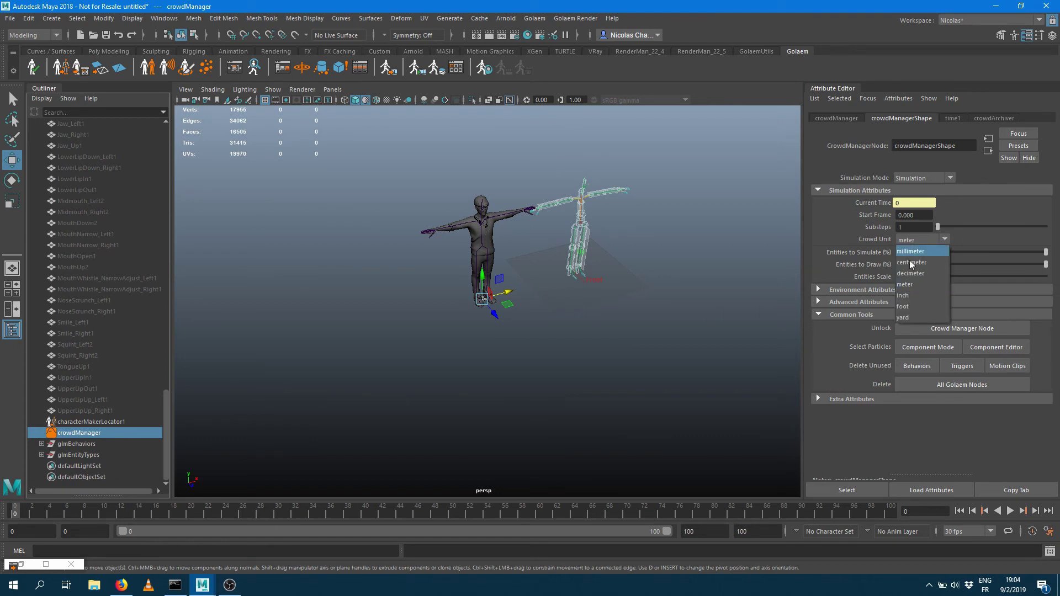
pyautogui.click(910, 256)
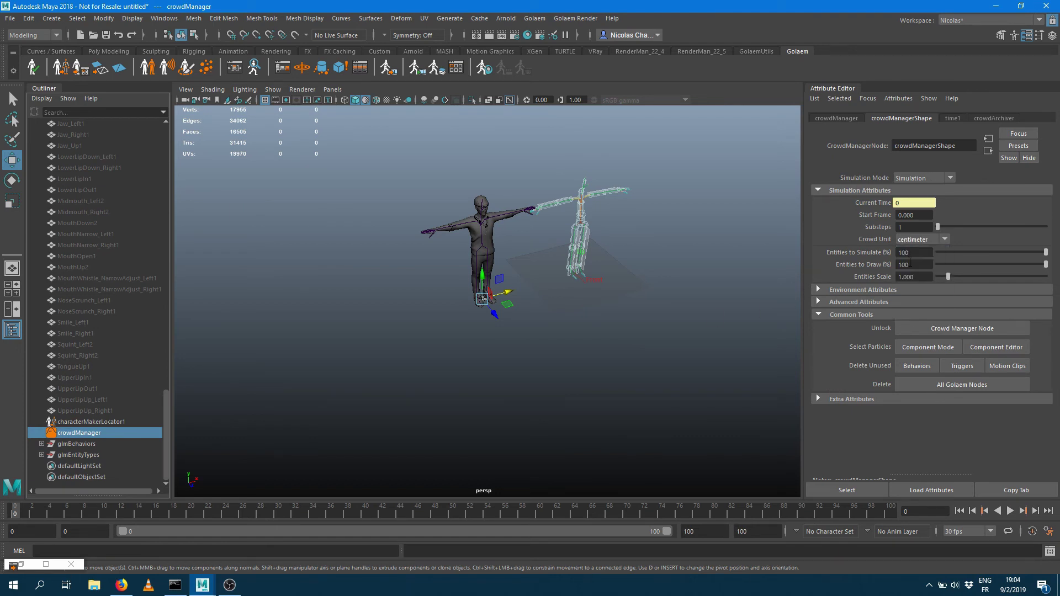
# Step: Place a population tool on the ground beside the character with 747 slots and a radius of 0.539
pyautogui.click(206, 67)
pyautogui.moveTo(356, 317); pyautogui.dragTo(433, 338)
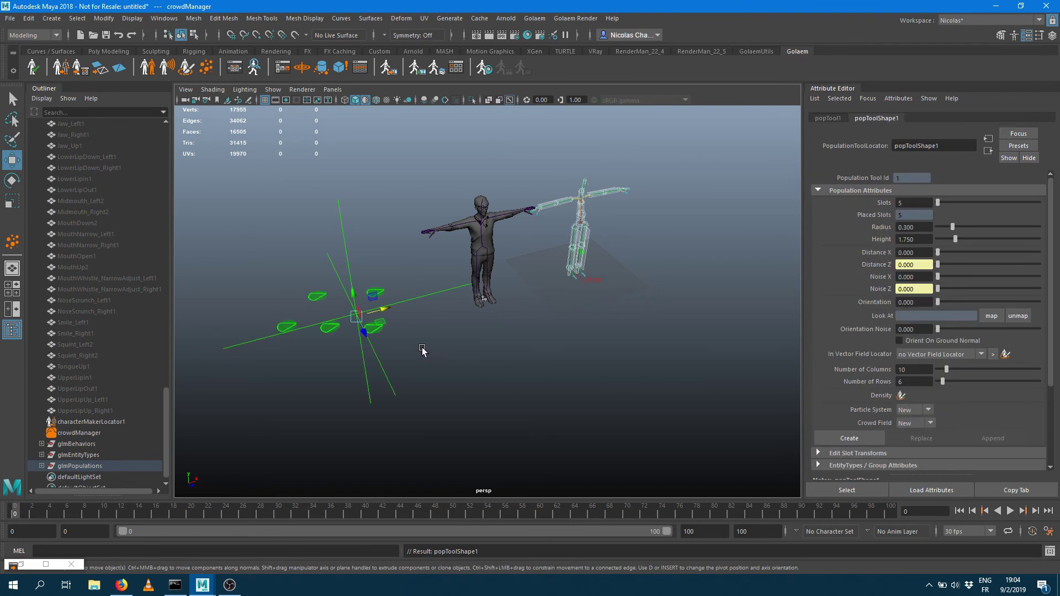
pyautogui.moveTo(937, 202); pyautogui.dragTo(1011, 199)
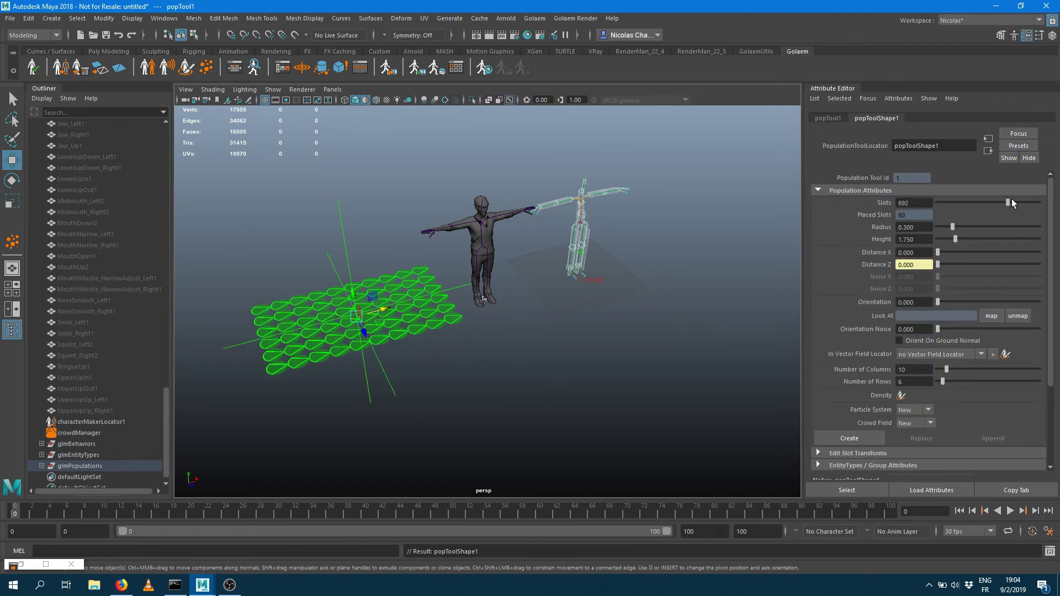
pyautogui.moveTo(961, 226); pyautogui.dragTo(964, 225)
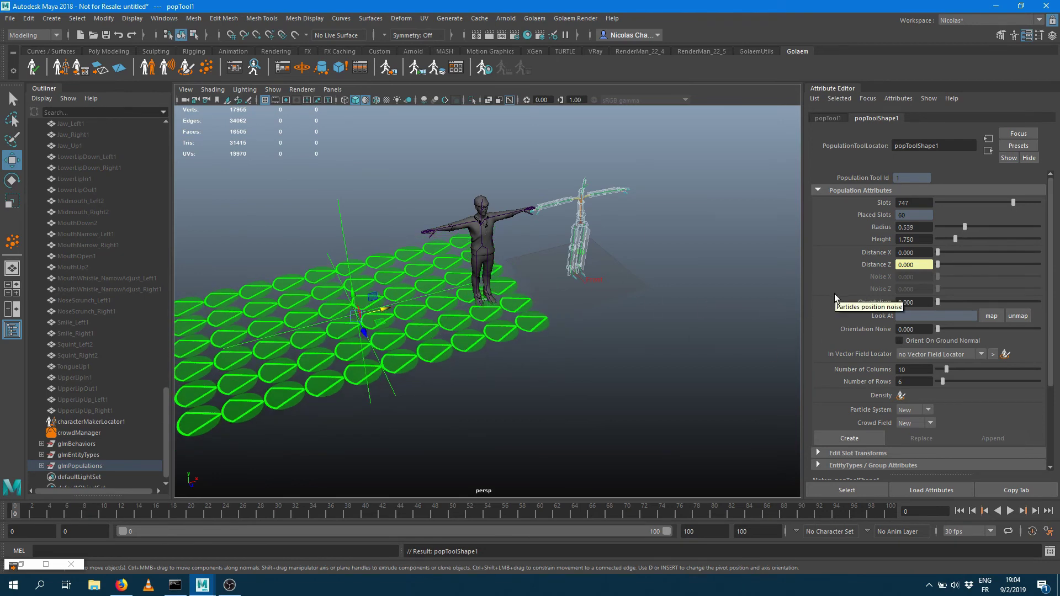
# Step: Space the population slots 2.308 apart in X and Z and set their orientation to 270
pyautogui.moveTo(939, 252)
pyautogui.mouseDown()
pyautogui.moveTo(994, 248)
pyautogui.moveTo(960, 254)
pyautogui.mouseUp()
pyautogui.click(928, 302)
pyautogui.write('270')
pyautogui.press('Return')
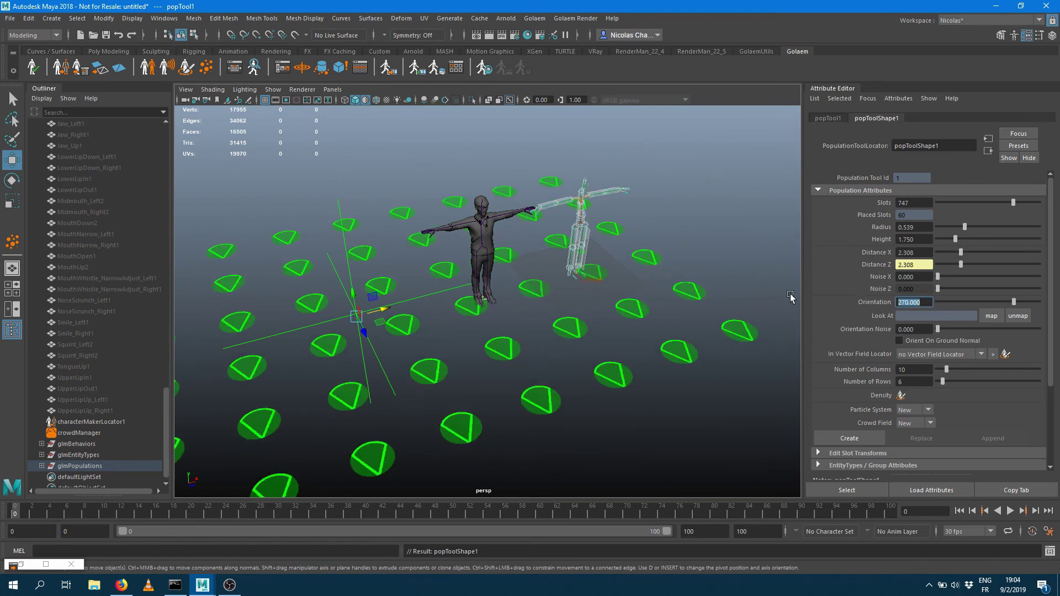
# Step: Create the crowd from the population tool, advance to frame 1 and inspect the characters up close
pyautogui.click(880, 438)
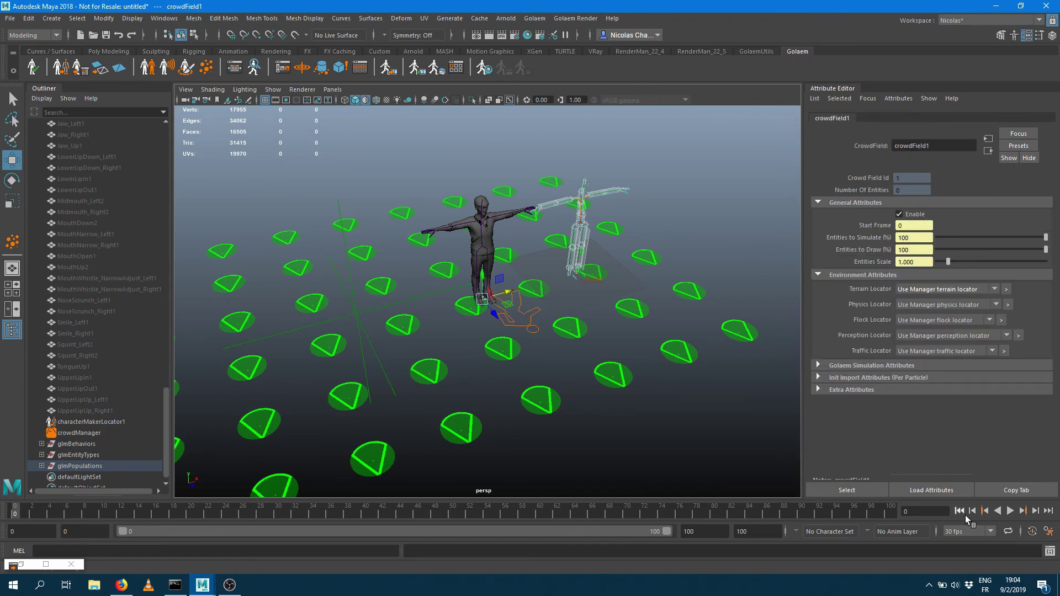
pyautogui.click(1036, 511)
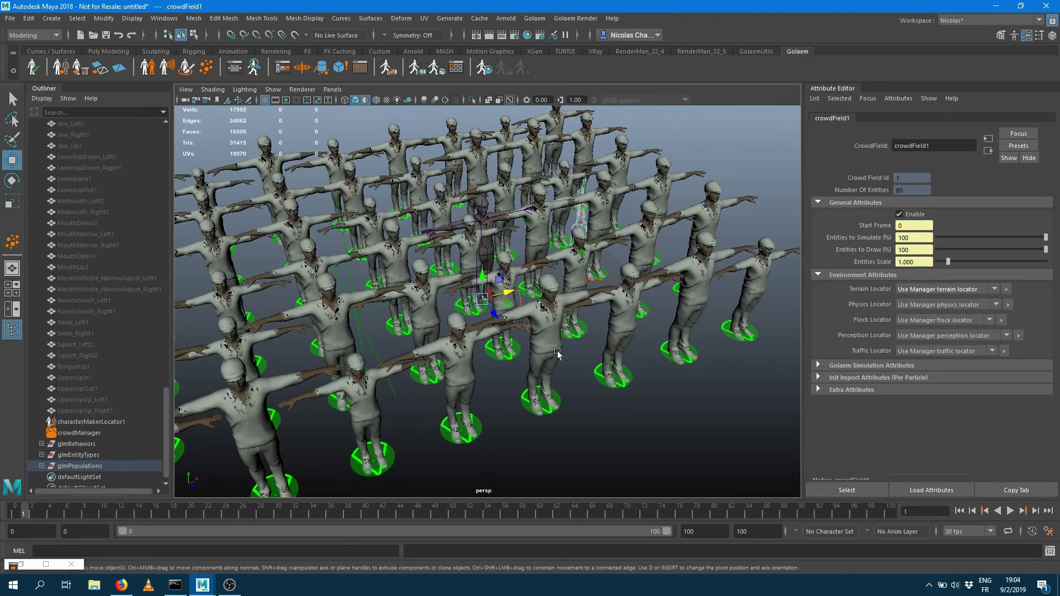
pyautogui.keyDown('alt'); pyautogui.moveTo(612, 363); pyautogui.dragTo(616, 334); pyautogui.keyUp('alt')
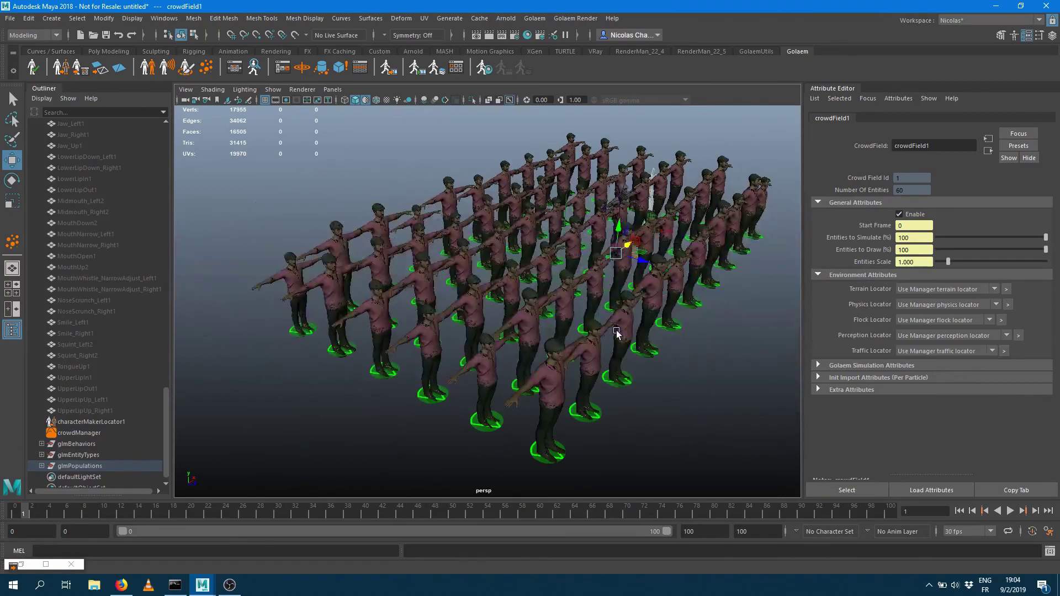
pyautogui.keyDown('alt'); pyautogui.moveTo(611, 327); pyautogui.dragTo(520, 296, button='middle'); pyautogui.keyUp('alt')
pyautogui.keyDown('alt'); pyautogui.moveTo(521, 296); pyautogui.dragTo(674, 303, button='right'); pyautogui.keyUp('alt')
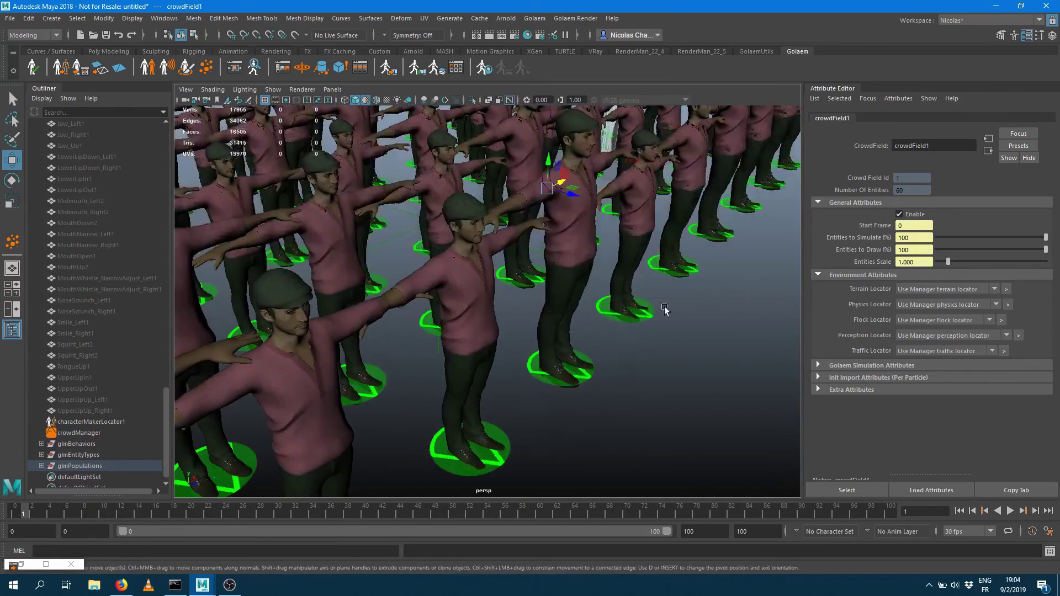
pyautogui.keyDown('alt'); pyautogui.moveTo(498, 321); pyautogui.dragTo(498, 313); pyautogui.keyUp('alt')
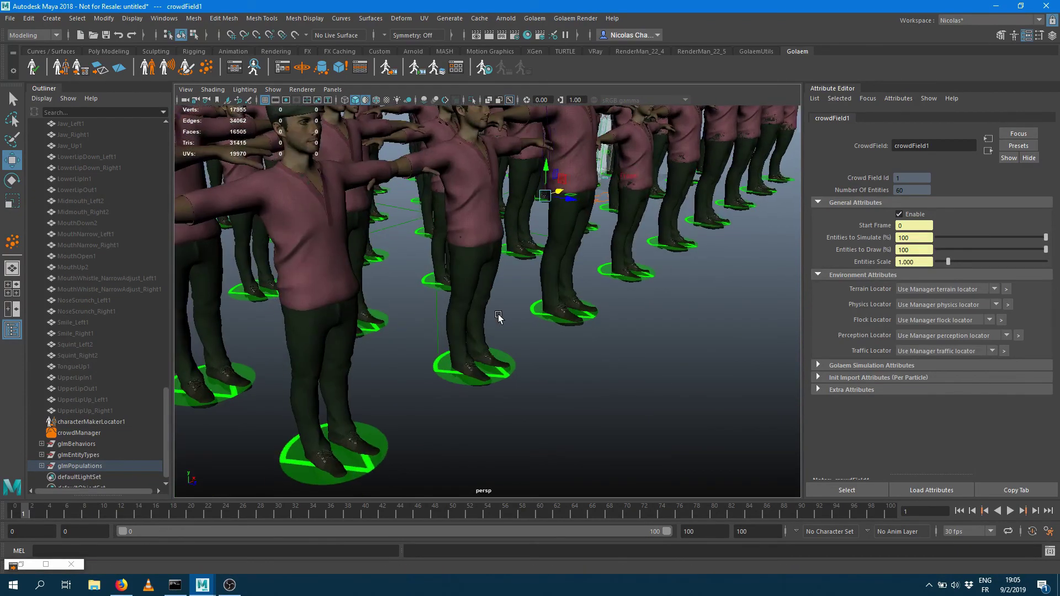
pyautogui.keyDown('alt'); pyautogui.moveTo(461, 301); pyautogui.dragTo(374, 294, button='right'); pyautogui.keyUp('alt')
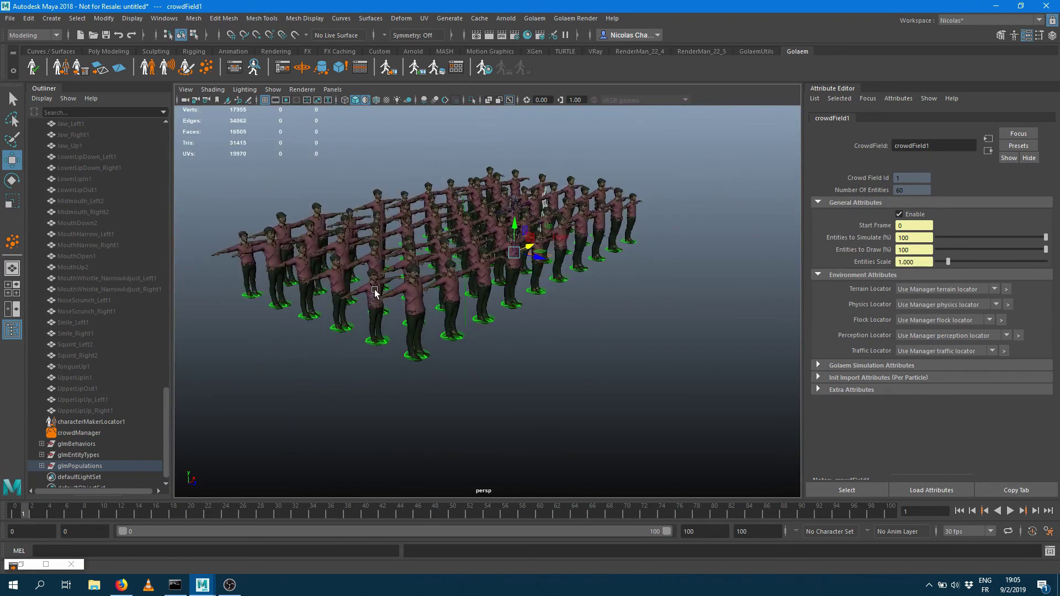
pyautogui.keyDown('alt'); pyautogui.moveTo(526, 293); pyautogui.dragTo(521, 321); pyautogui.keyUp('alt')
# Step: Open entityTypeShape1 in the Golaem Behavior Editor and place a Motion behavior between its start and end nodes
pyautogui.click(254, 67)
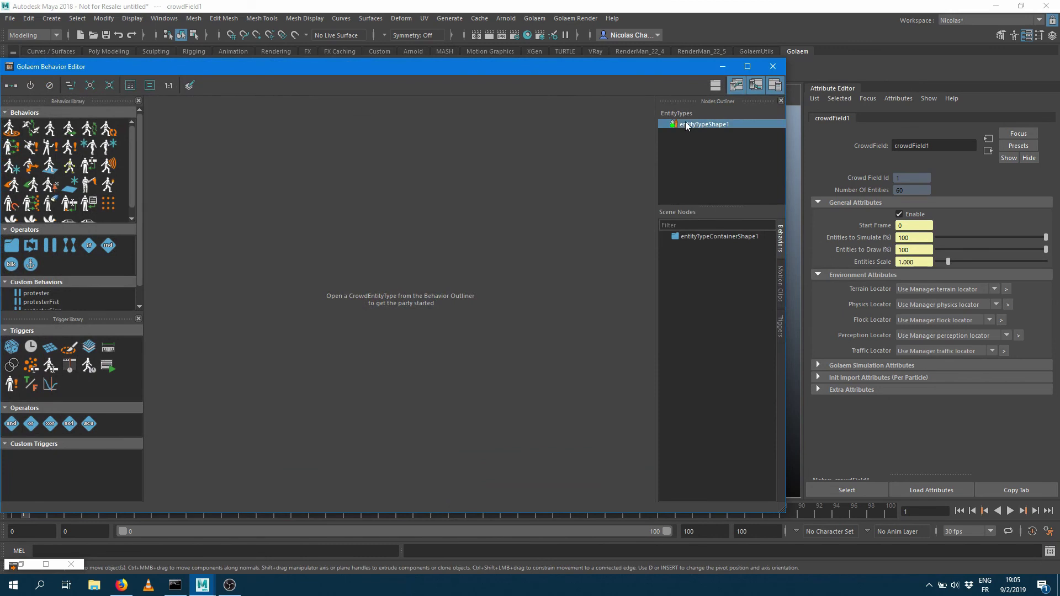
pyautogui.doubleClick(684, 124)
pyautogui.moveTo(52, 133); pyautogui.dragTo(406, 310)
# Step: Load Casual_WalkNormal_Leftfoot.gmo from the Locomotion folder into the Motion behavior and set its Start Percent Max to 1
pyautogui.doubleClick(386, 311)
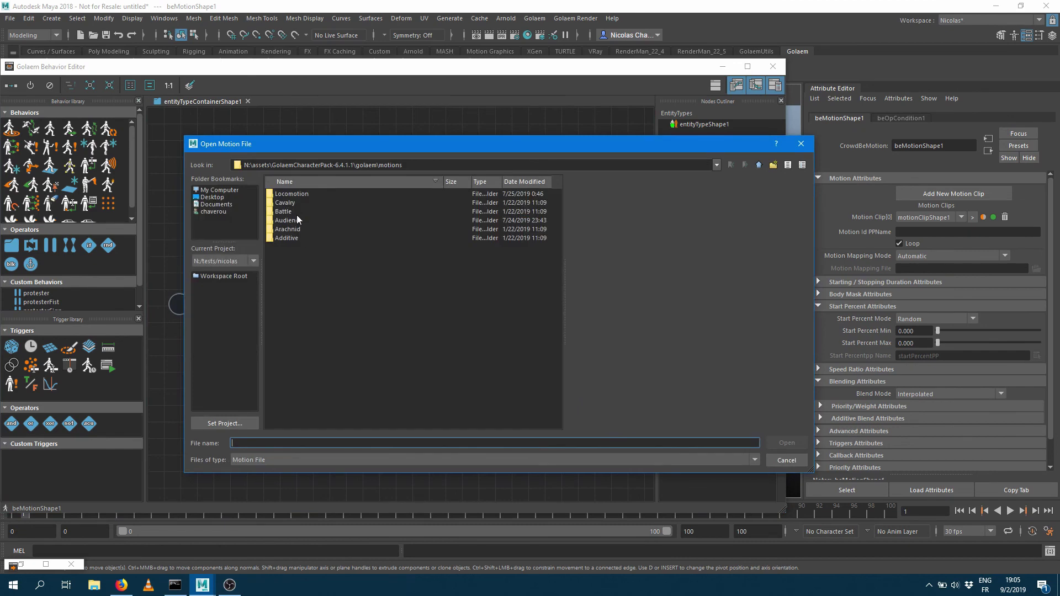
pyautogui.doubleClick(294, 193)
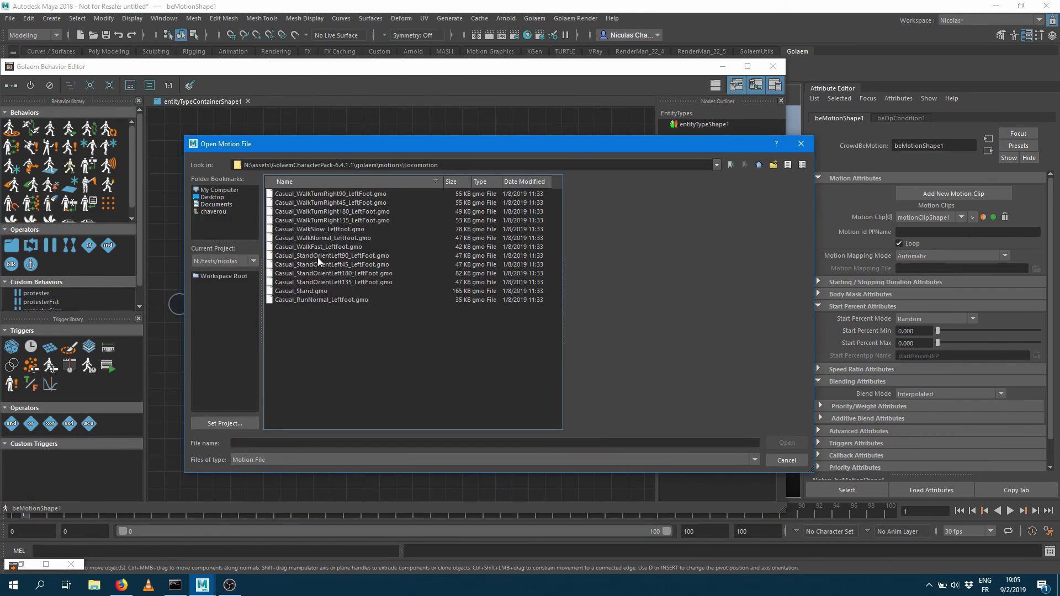
pyautogui.doubleClick(324, 238)
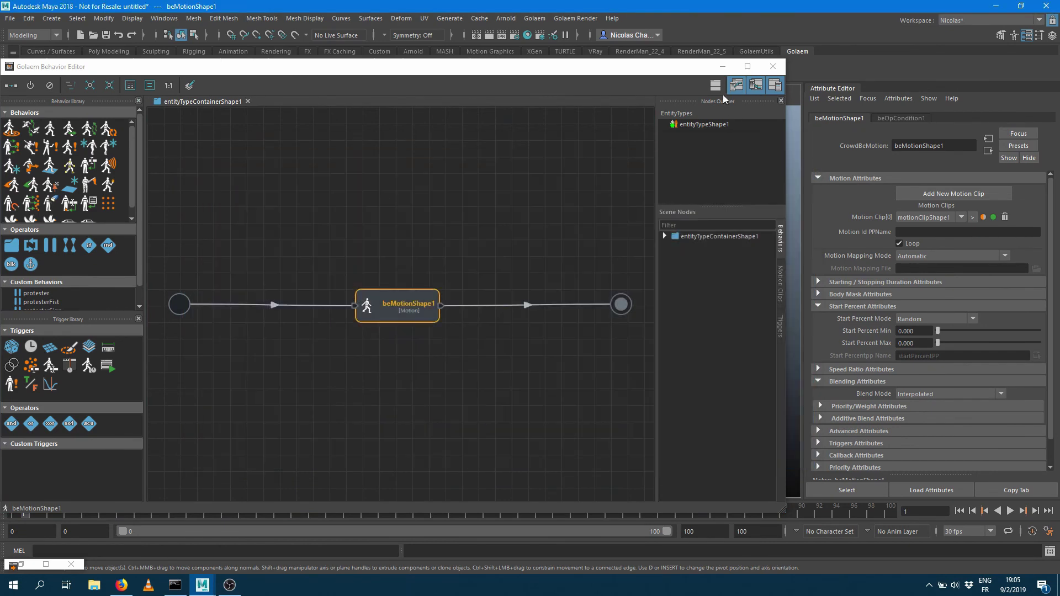
pyautogui.click(722, 66)
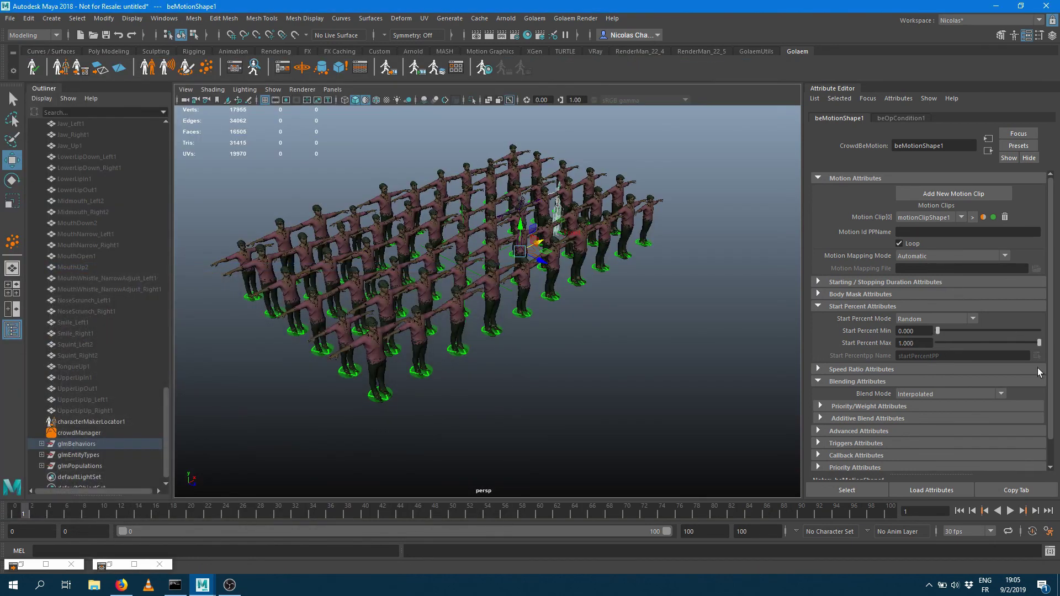
# Step: Play the crowd simulation, stop it at frame 51 and inspect the walking characters up close
pyautogui.click(972, 511)
pyautogui.click(1010, 511)
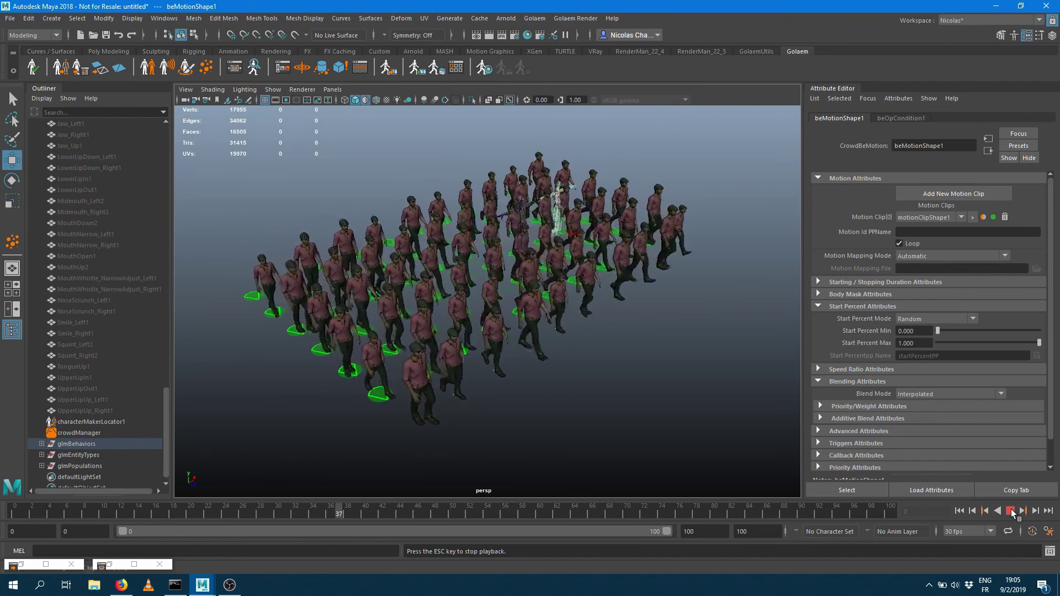
pyautogui.press('Escape')
pyautogui.moveTo(495, 374)
pyautogui.keyDown('alt'); pyautogui.mouseDown()
pyautogui.moveTo(536, 365)
pyautogui.moveTo(491, 376)
pyautogui.mouseUp(); pyautogui.keyUp('alt')
pyautogui.keyDown('alt'); pyautogui.moveTo(491, 376); pyautogui.dragTo(628, 365, button='right'); pyautogui.keyUp('alt')
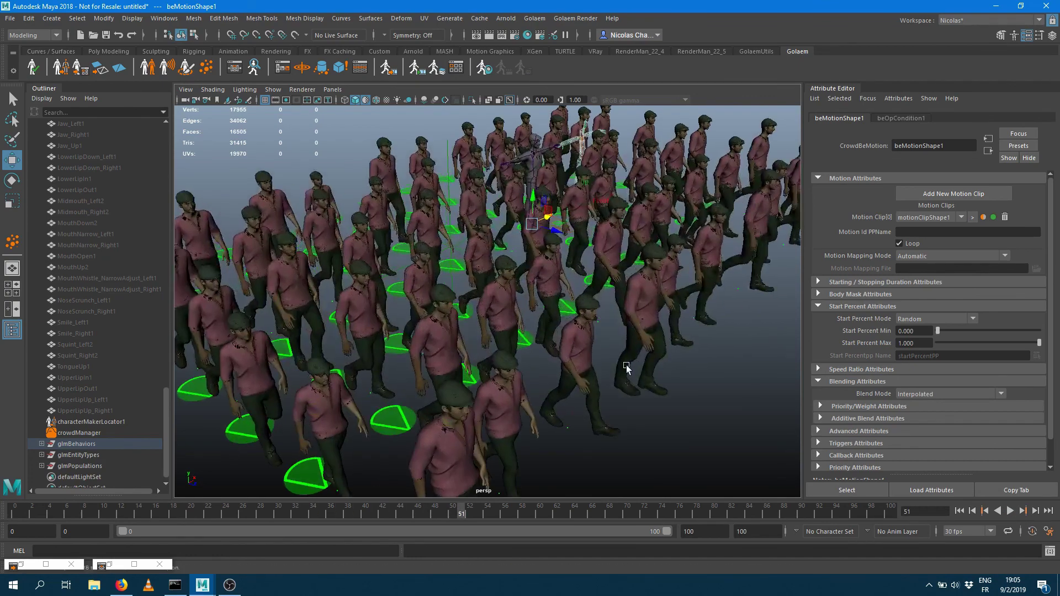